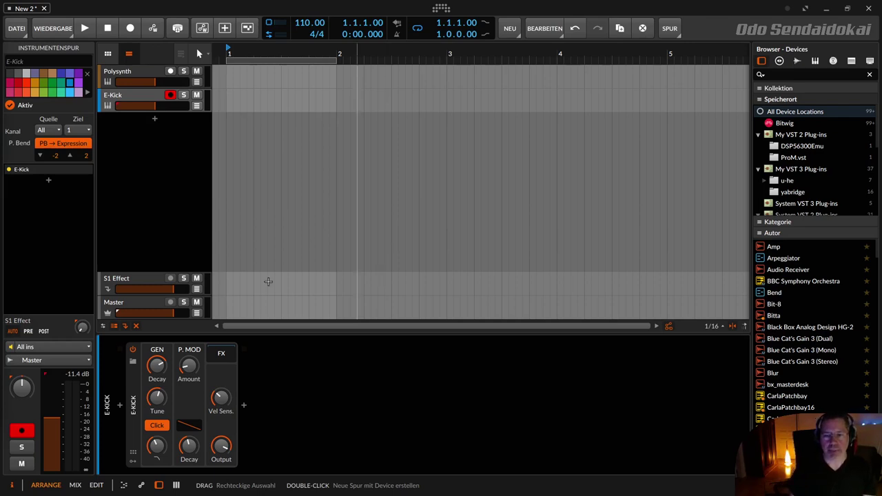
Create a one-bar clip at bar 1 on the E-Kick track and open it in the note editor
left_click(136, 413)
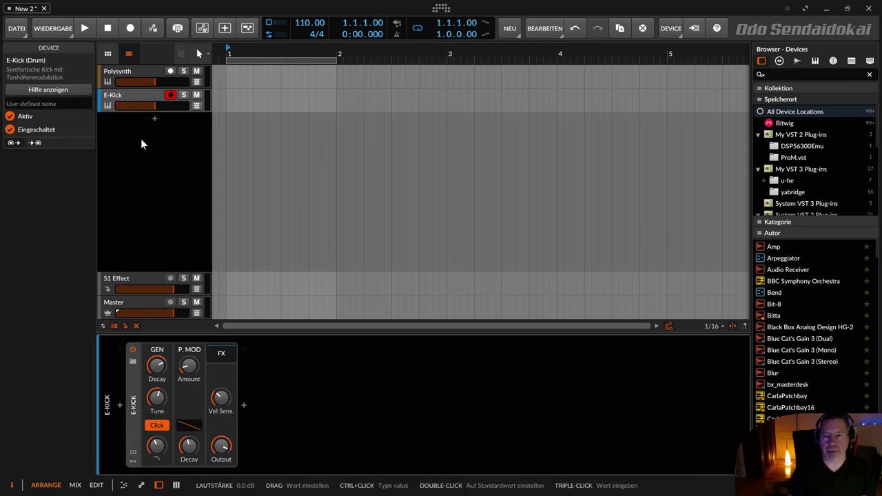
left_click(123, 75)
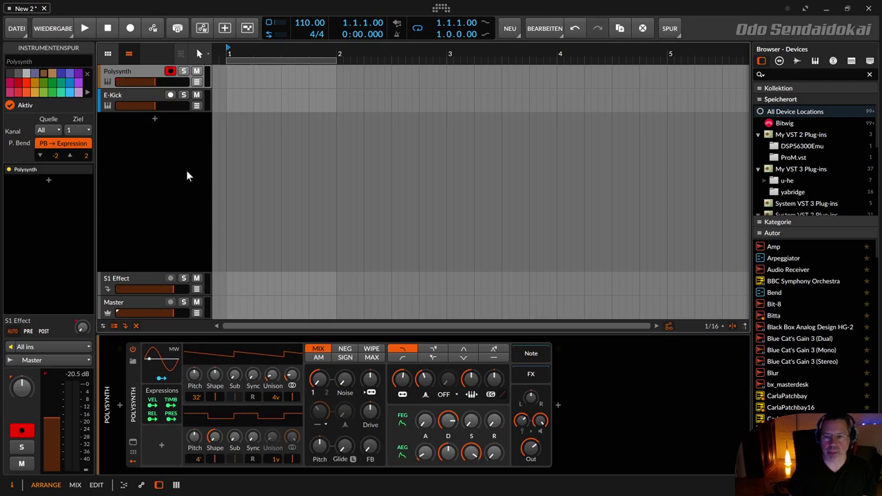
left_click(142, 104)
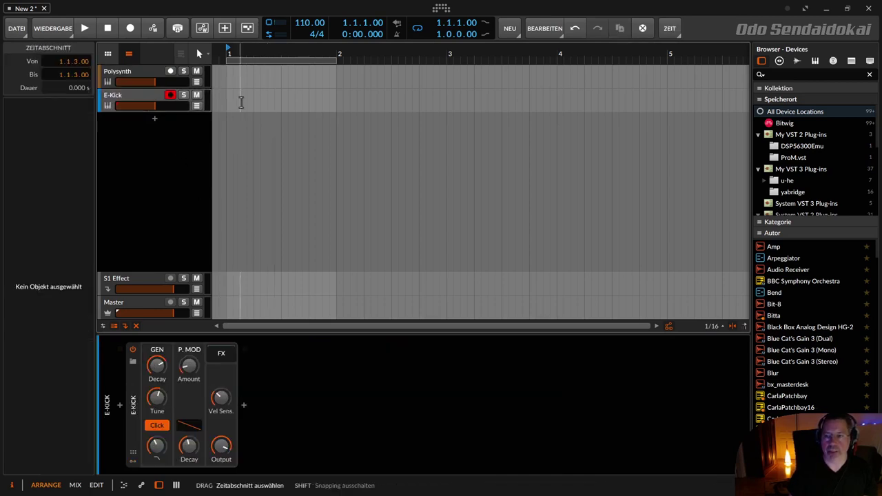
double_click(242, 102)
double_click(243, 96)
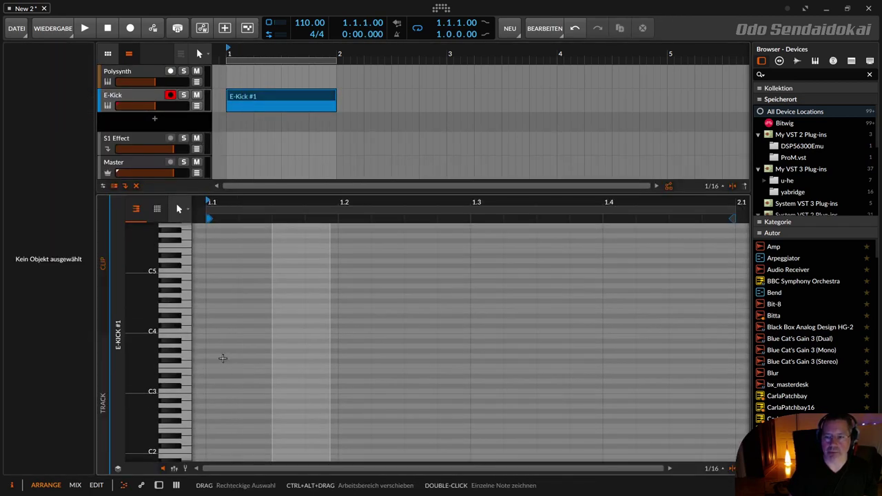
Enter a sixteenth-length C4 note at the clip's start and duplicate it onto beats 2, 3 and 4
double_click(207, 329)
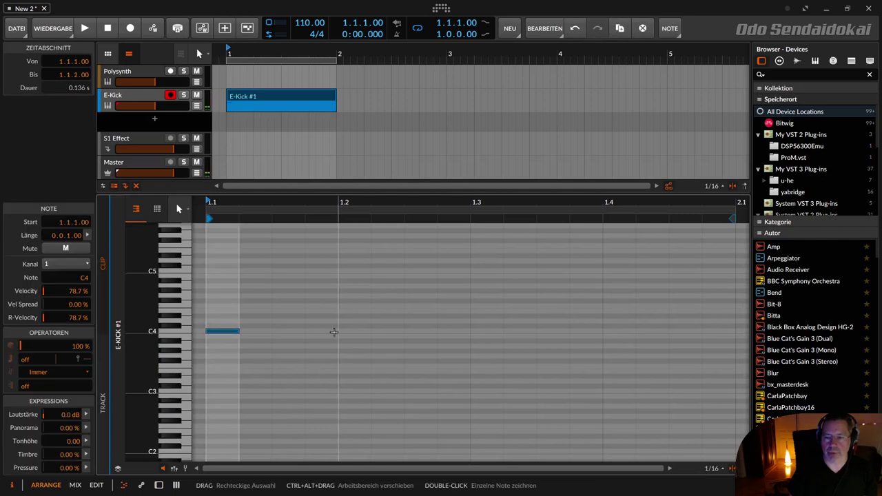
key("ctrl+d")
key("ctrl+d")
key("ctrl+d")
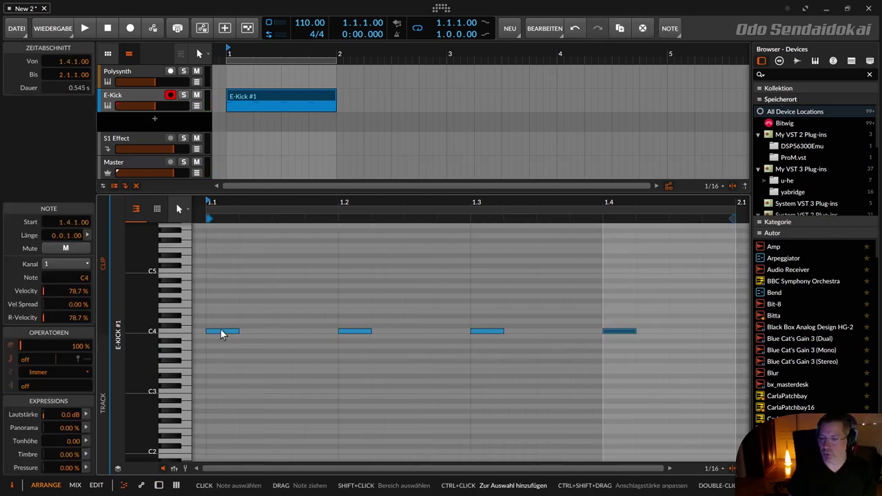
Add two extra C4 notes on the last two sixteenths of the bar, at 1.4.3 and 1.4.4
left_click(684, 341)
scroll(624, 337, "up", 3)
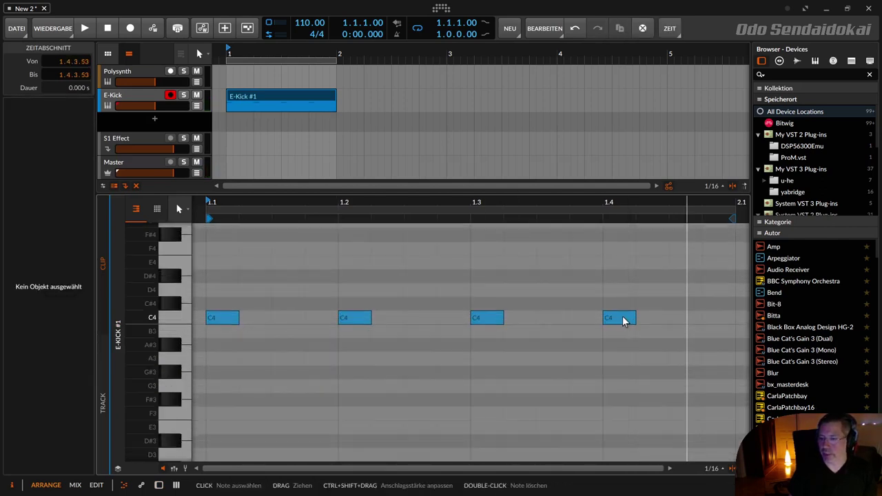
left_click_drag(622, 321, 693, 323)
key("ctrl+d")
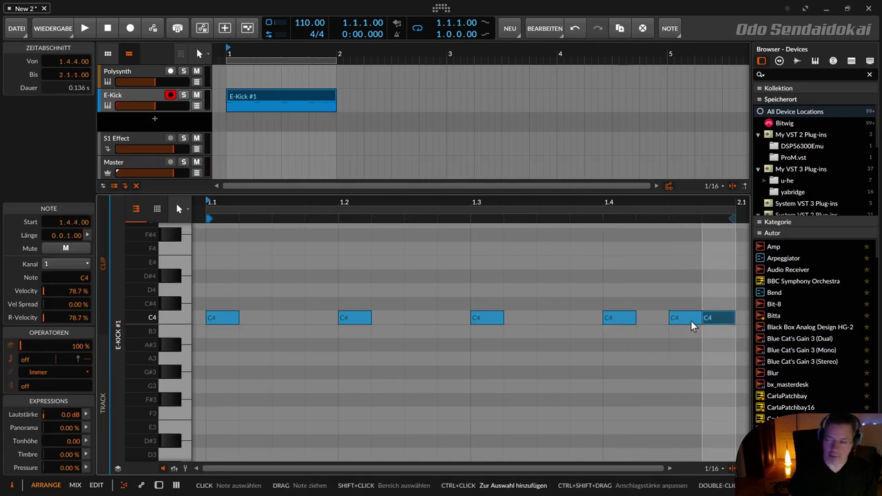
Insert an Oscilloscope after the E-Kick and set its display scaling to 6.65 Hz while the clip plays
key("d")
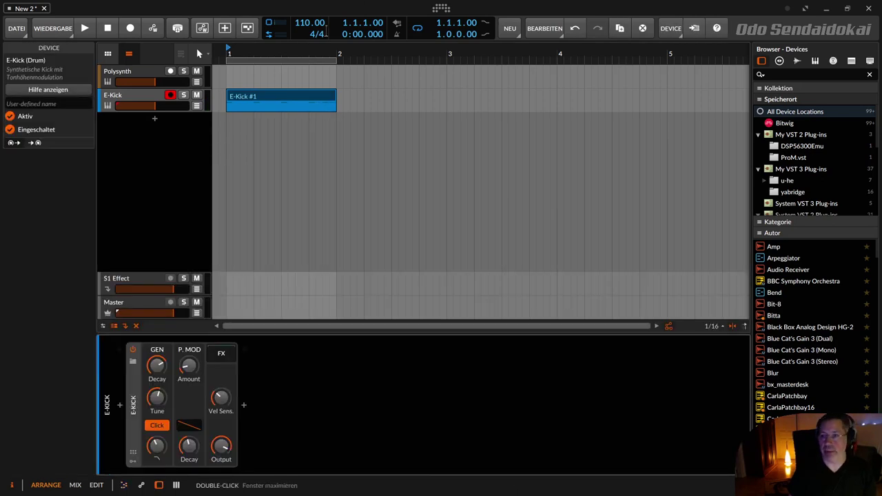
left_click(85, 30)
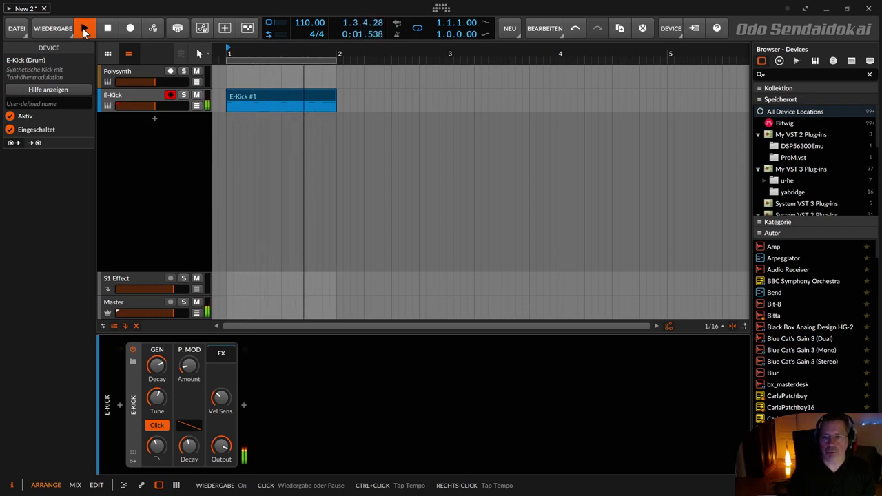
left_click(241, 405)
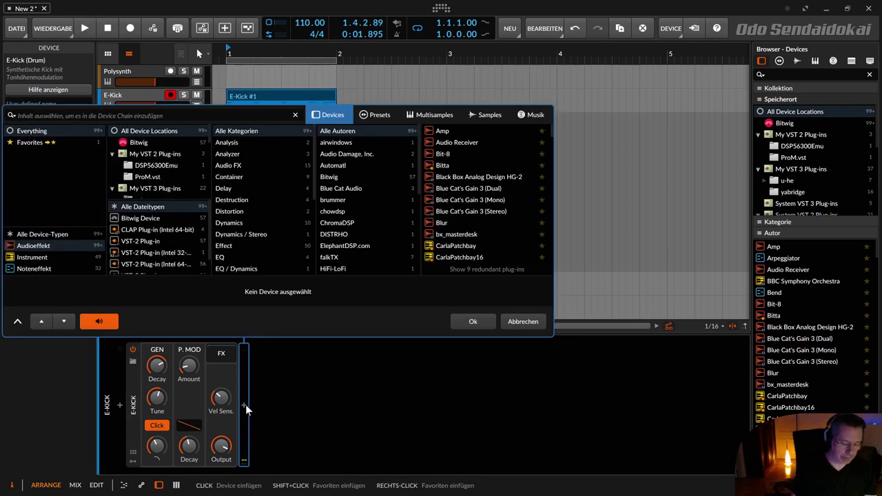
type("osc")
key("Down")
key("Return")
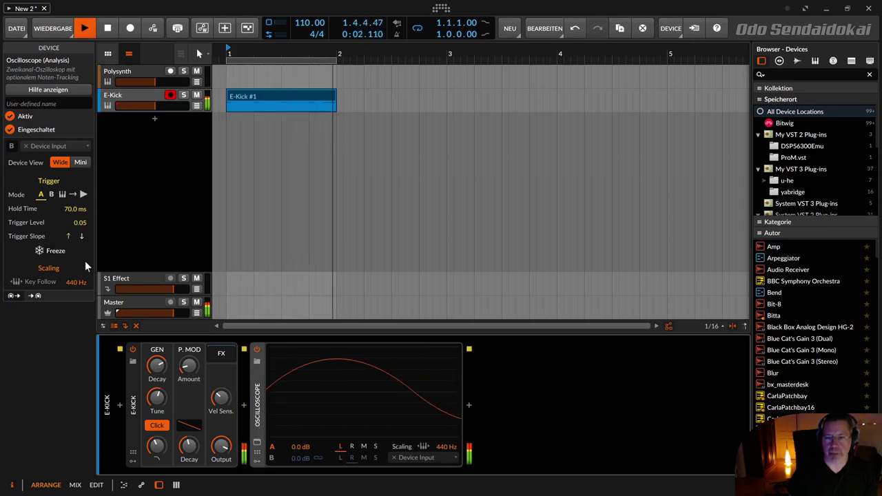
mouse_move(76, 282)
left_mouse_down()
mouse_move(76, 338)
mouse_move(78, 281)
left_mouse_up()
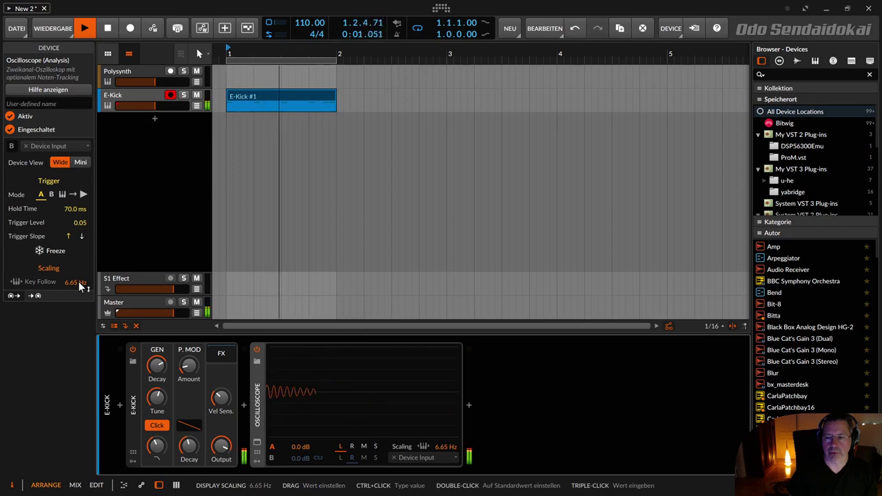
Stop playback and delete the last two C4 notes, at 1.4.3 and 1.4.4, from the E-Kick clip
key("space")
double_click(287, 98)
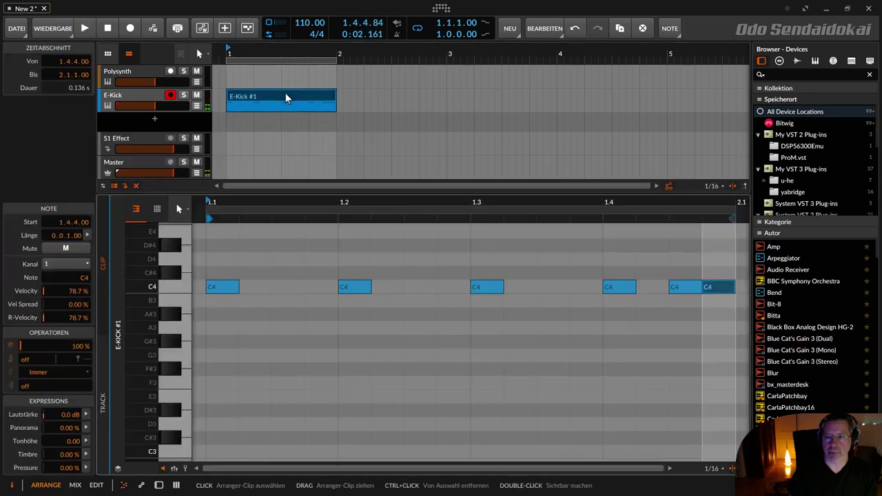
left_click_drag(670, 252, 746, 338)
key("Delete")
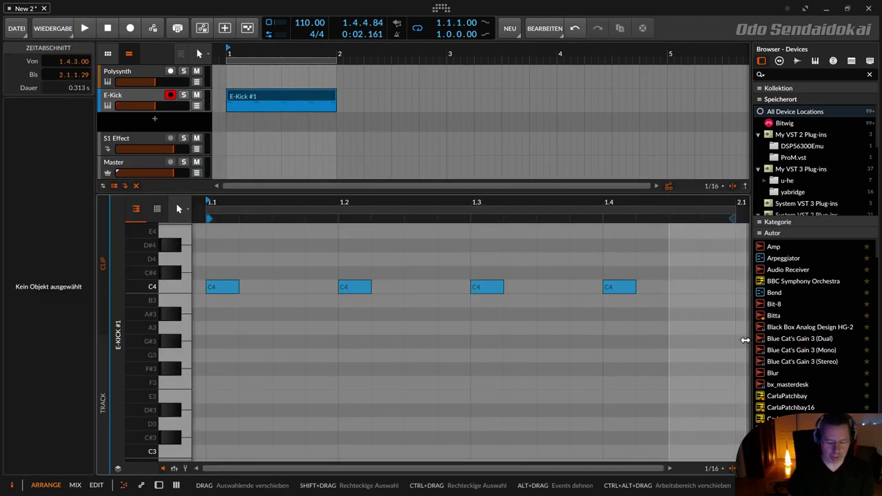
Switch the Oscilloscope's trigger mode to note triggering while the kick pattern plays
key("d")
key("space")
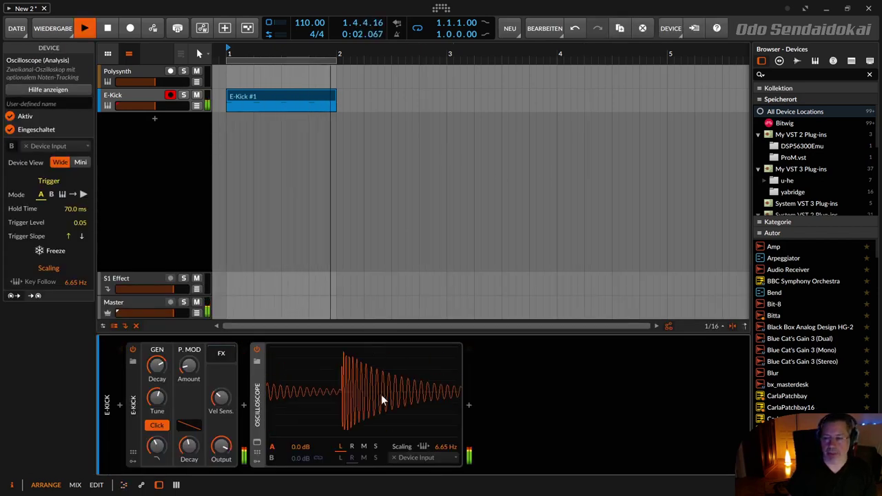
left_click(61, 195)
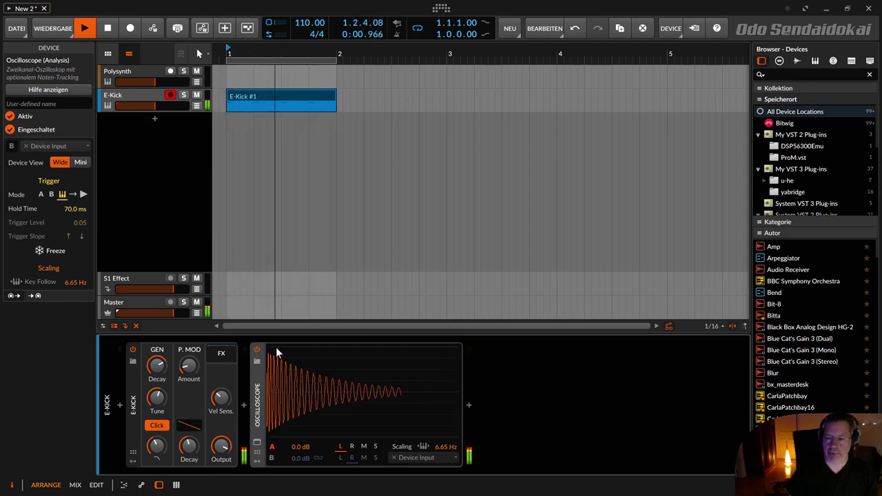
key("space")
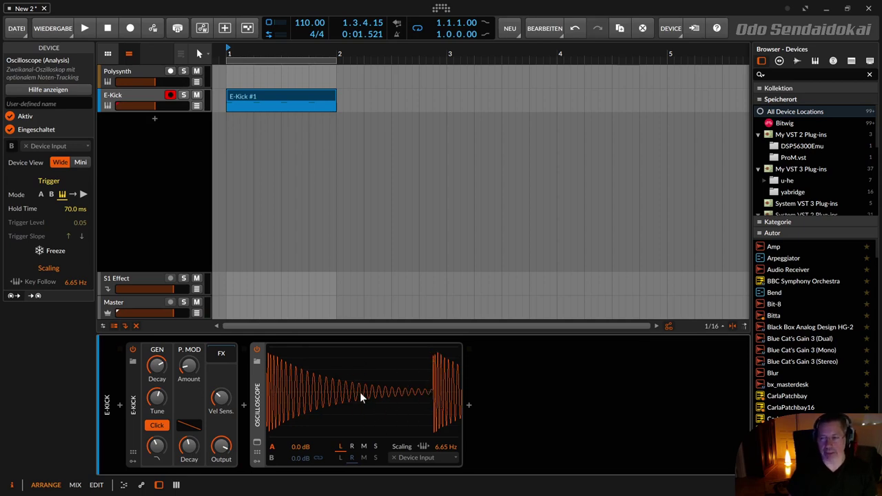
Insert the Hard Clipper preset between the E-Kick and the Oscilloscope
left_click(242, 407)
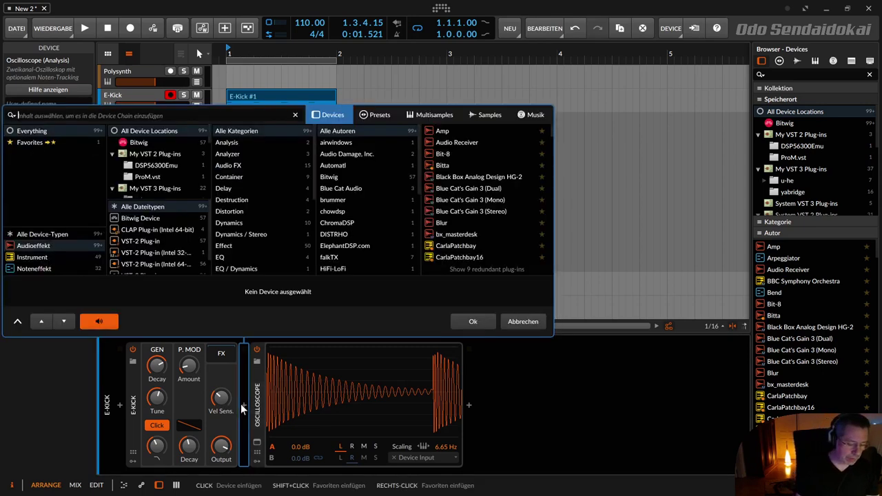
type("hard clip")
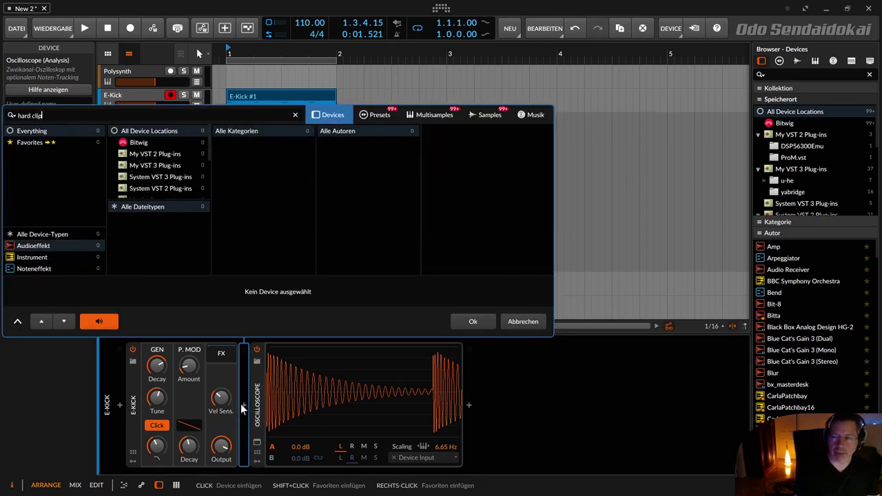
left_click(386, 116)
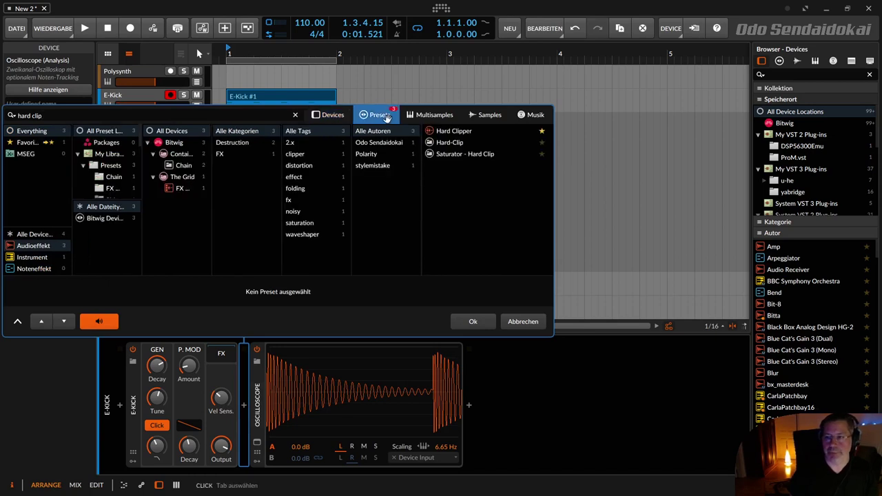
left_click(451, 131)
left_click(472, 321)
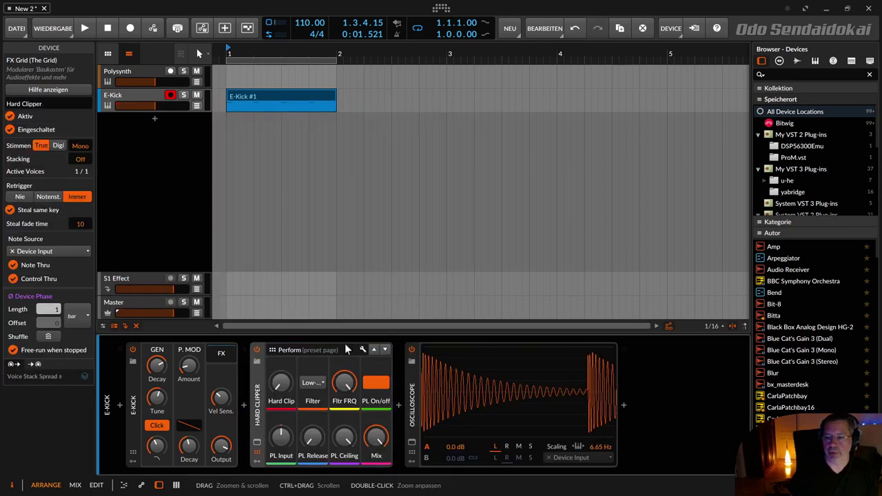
Raise the Hard Clipper's Hard Clip amount to about +4.2 dB while the kick plays
key("space")
mouse_move(281, 384)
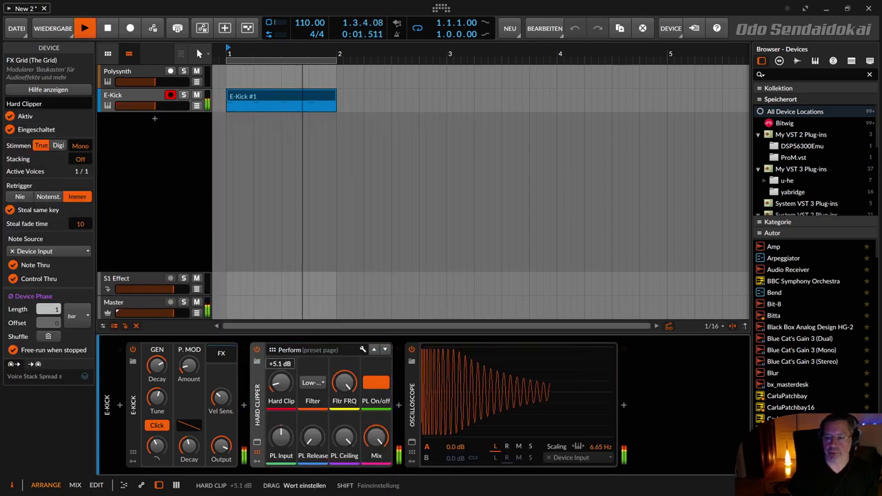
left_click_drag(281, 384, 278, 395)
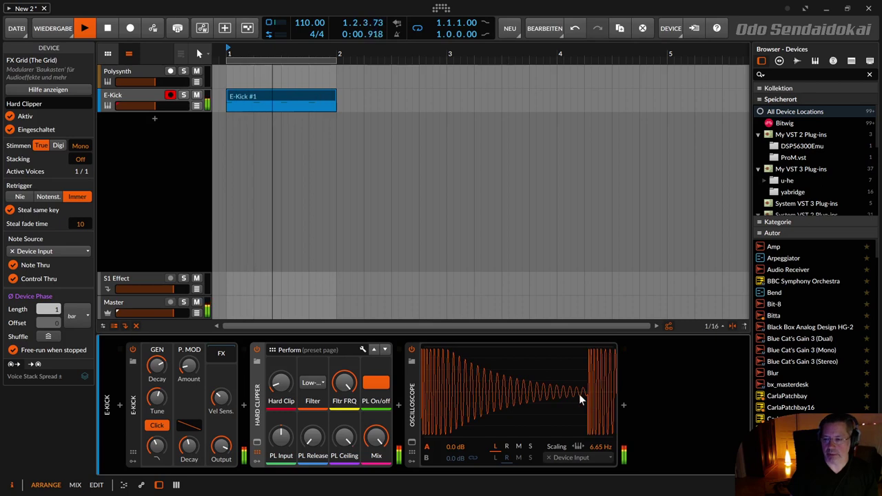
key("space")
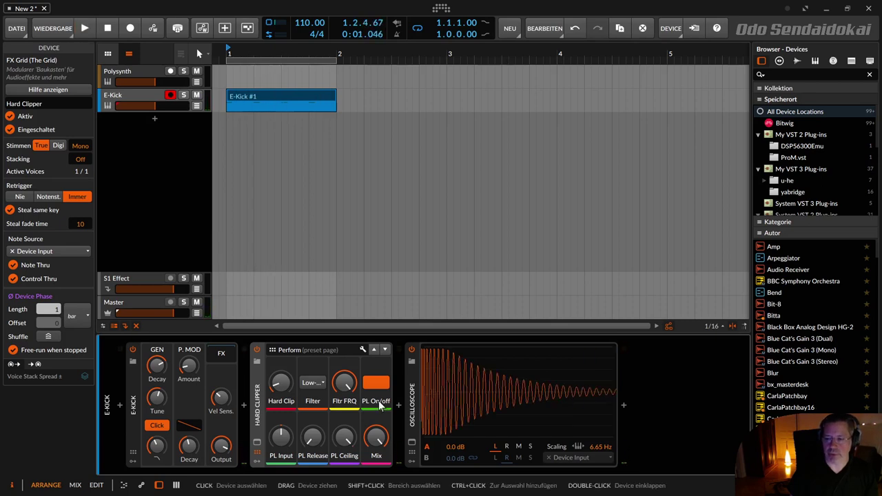
Insert a Transient Control device between the Hard Clipper and the Oscilloscope
left_click(400, 405)
type("transie")
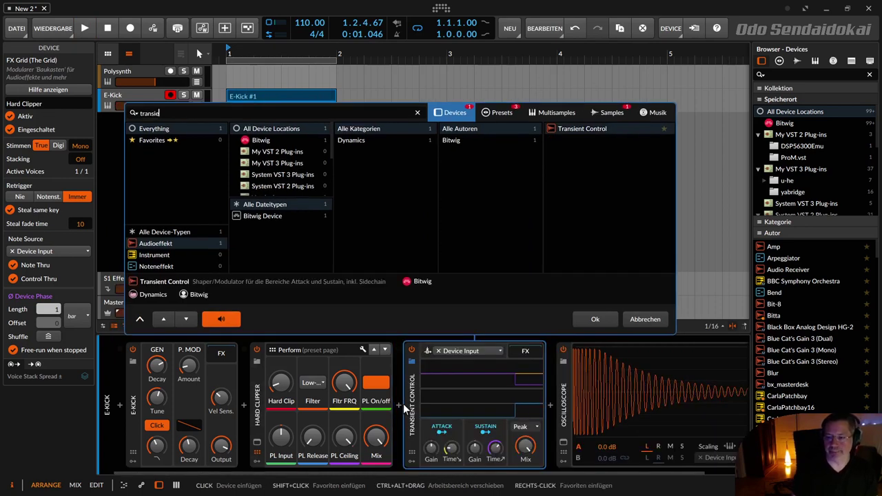
double_click(609, 130)
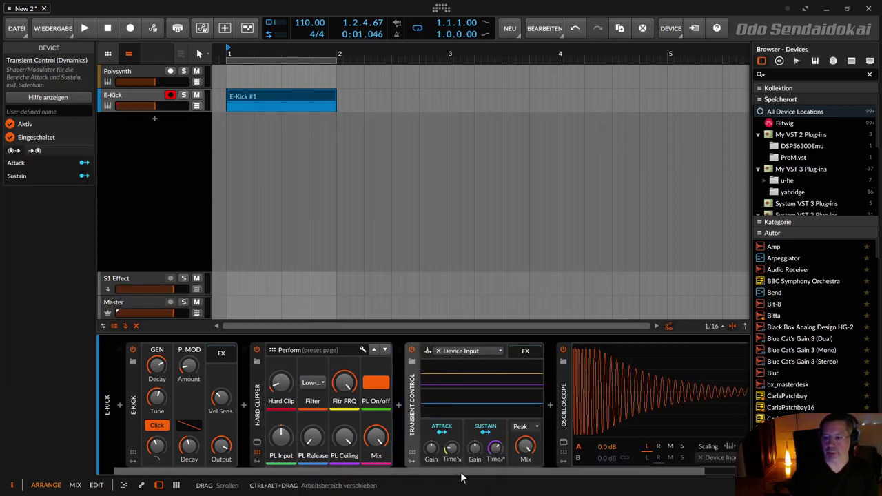
Lower the Transient Control's sustain gain and shorten its sustain time during playback to tighten the kick's tail
left_click_drag(461, 472, 532, 479)
key("space")
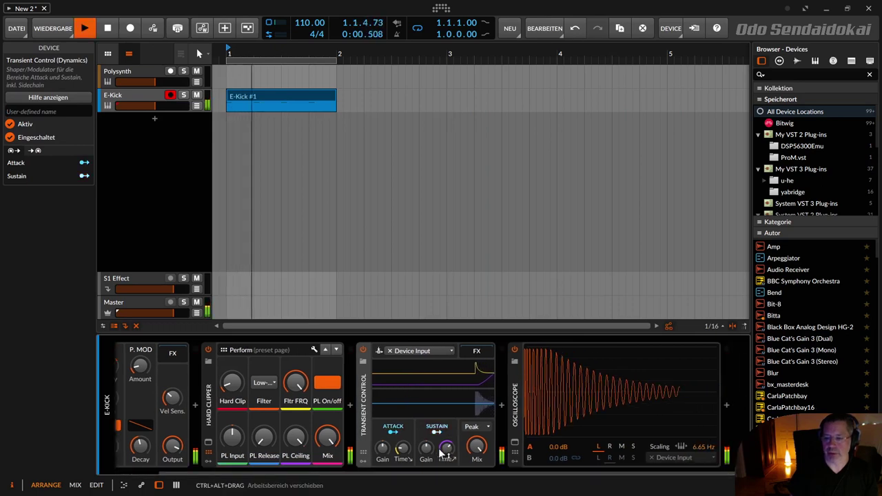
mouse_move(448, 452)
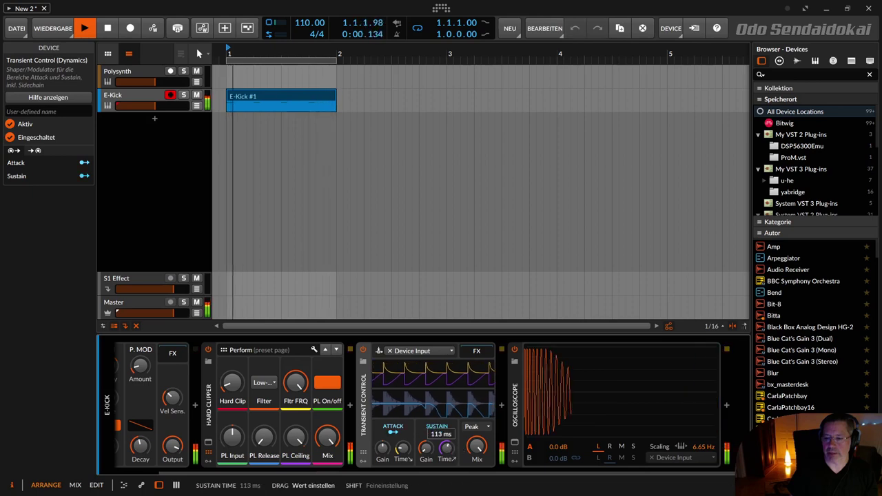
mouse_move(448, 450)
left_mouse_down()
mouse_move(449, 482)
mouse_move(450, 451)
left_mouse_up()
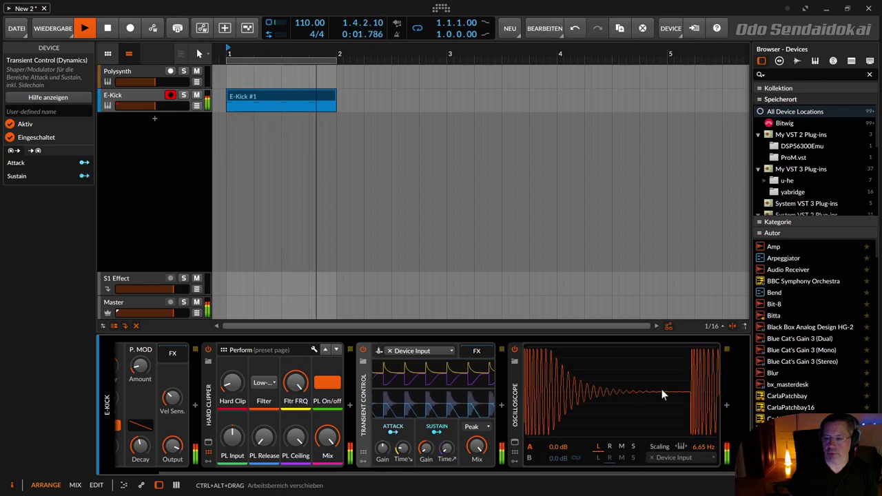
Compare the kick with the Transient Control bypassed and active by switching the device off and on twice
left_click(363, 350)
left_click(363, 350)
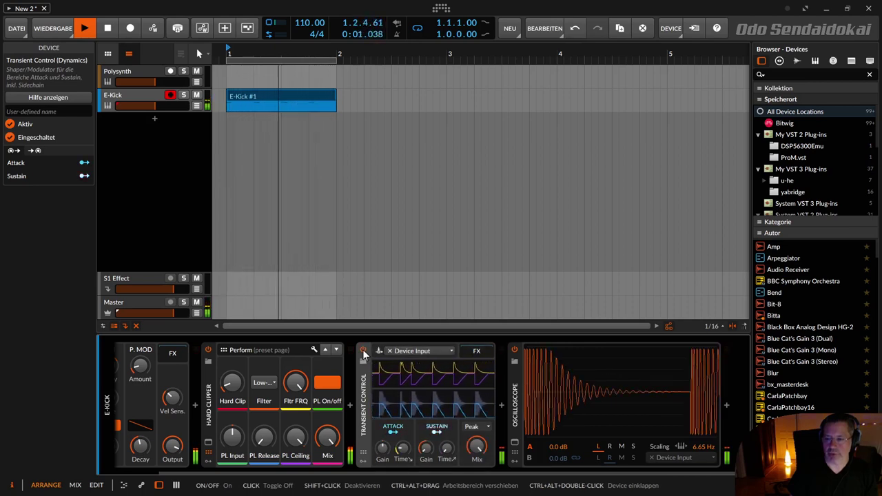
left_click(362, 350)
left_click(362, 350)
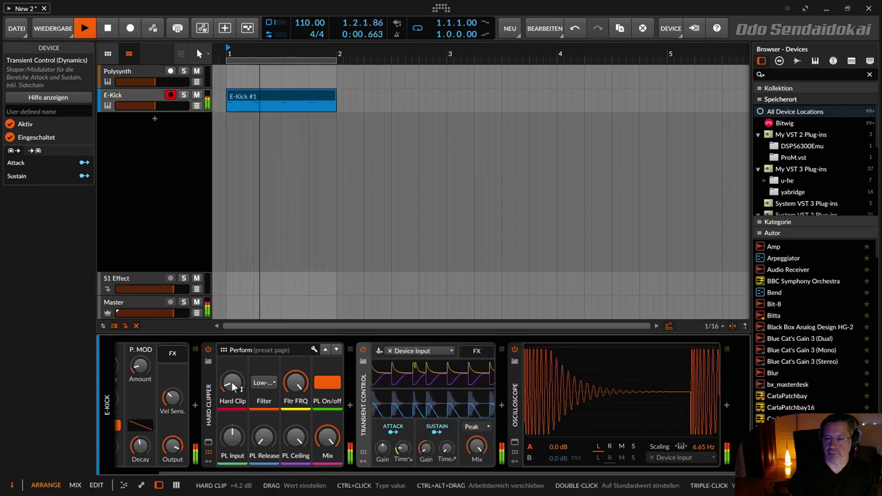
Move the Hard Clipper and the Transient Control into the E-Kick's FX chain
left_click(182, 366)
left_click(172, 353)
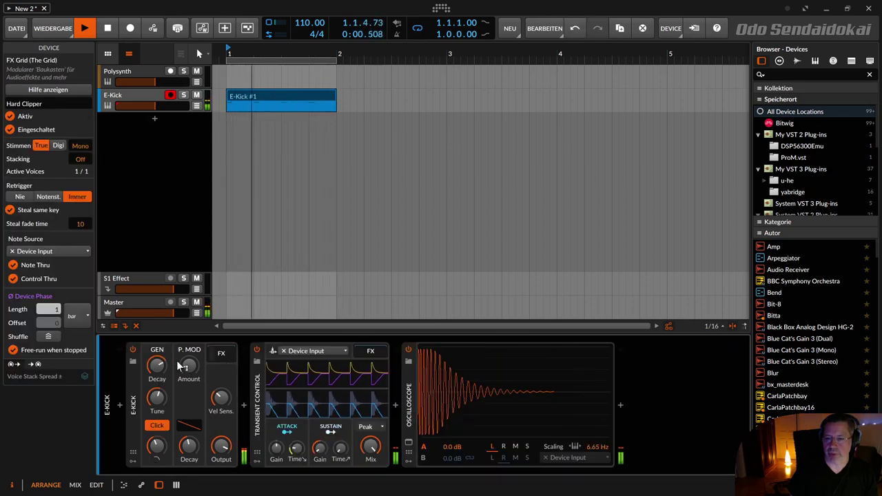
left_click(407, 400)
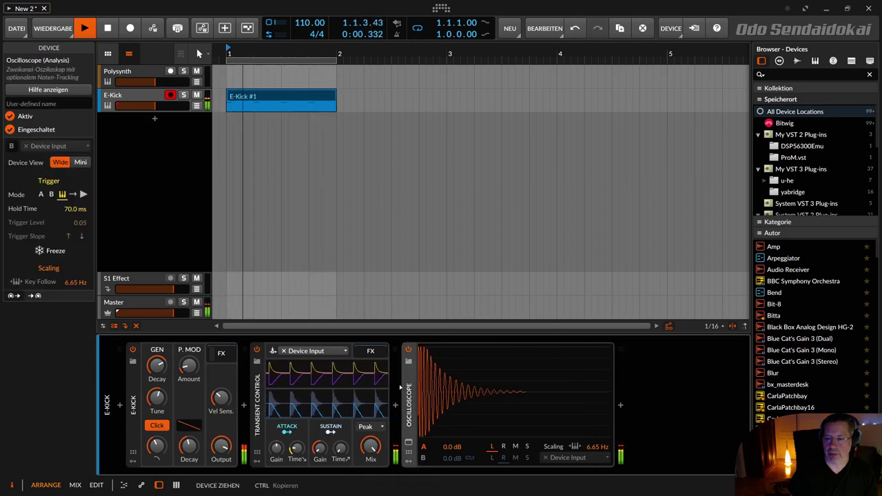
left_click(236, 364)
key("Delete")
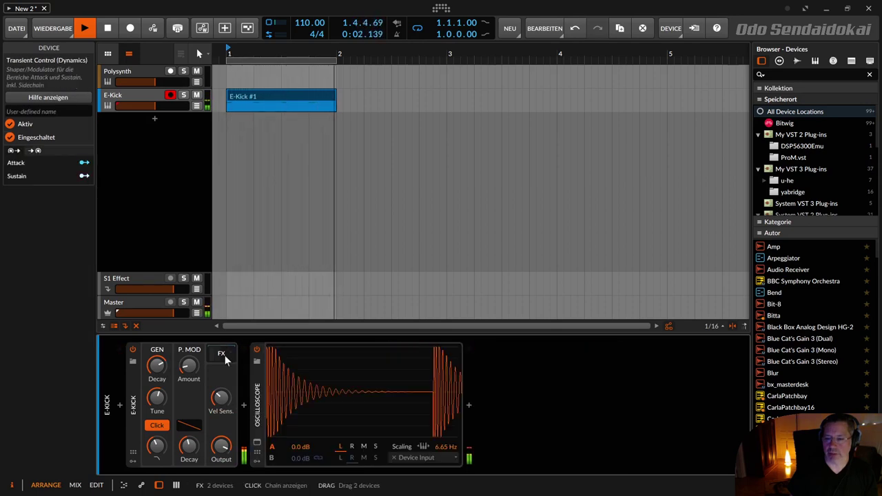
Show the devices in the E-Kick's FX chain and adjust the Hard Clipper's Hard Clip amount during playback
left_click(261, 391)
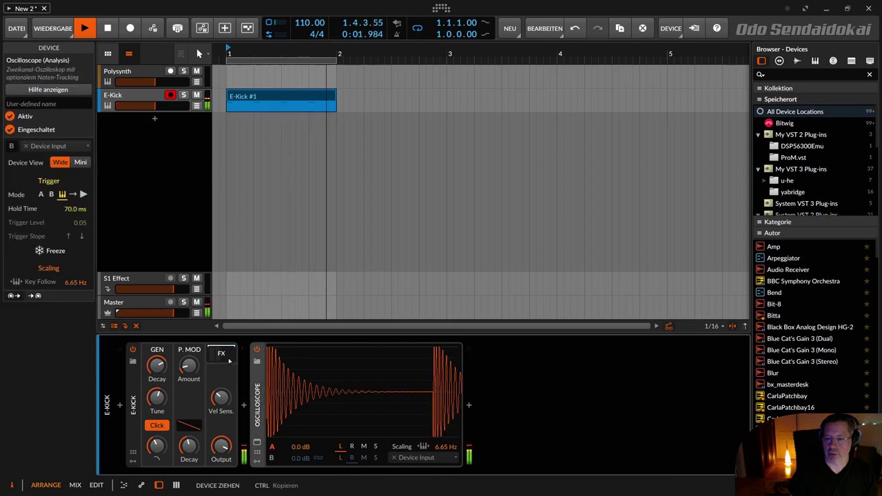
left_click(222, 353)
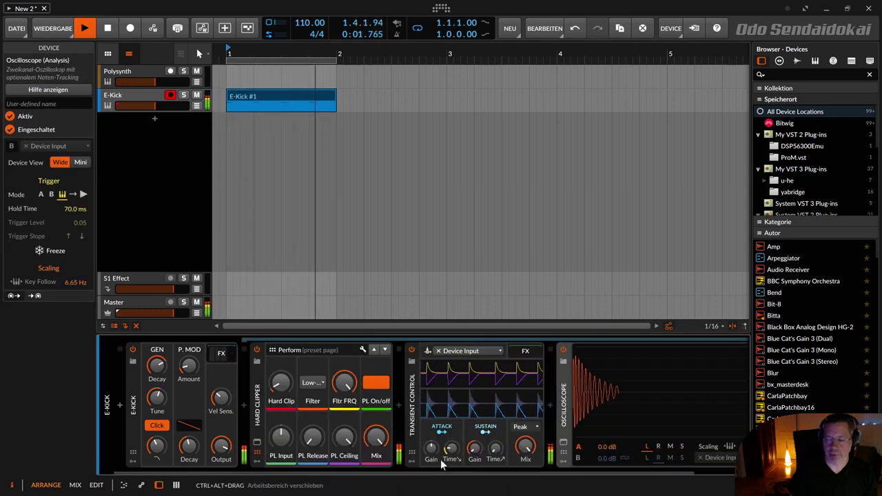
scroll(462, 427, "down", 2)
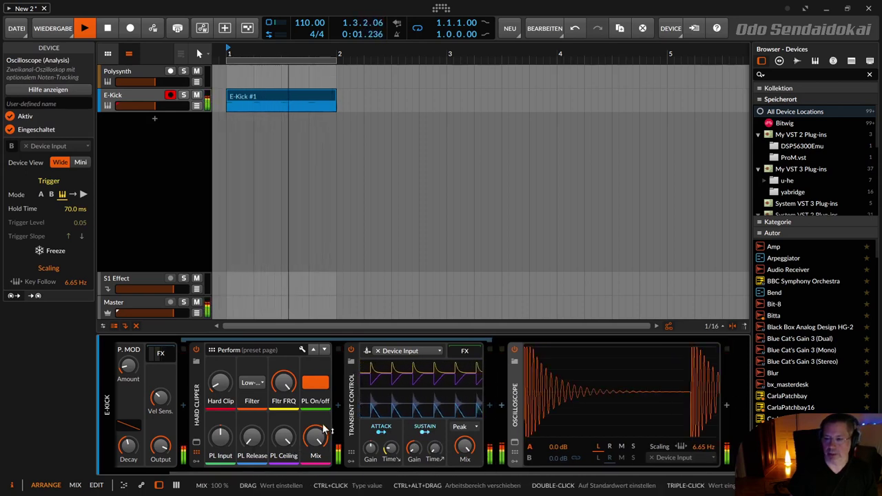
mouse_move(219, 392)
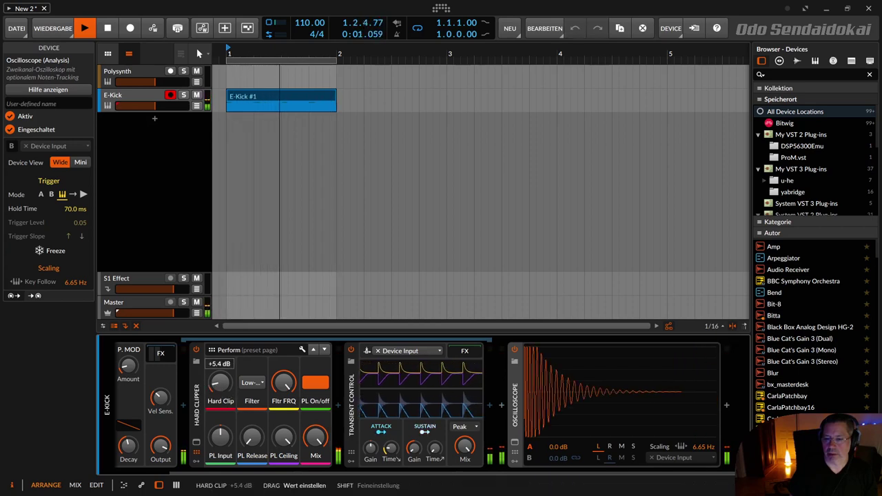
left_click_drag(219, 384, 220, 378)
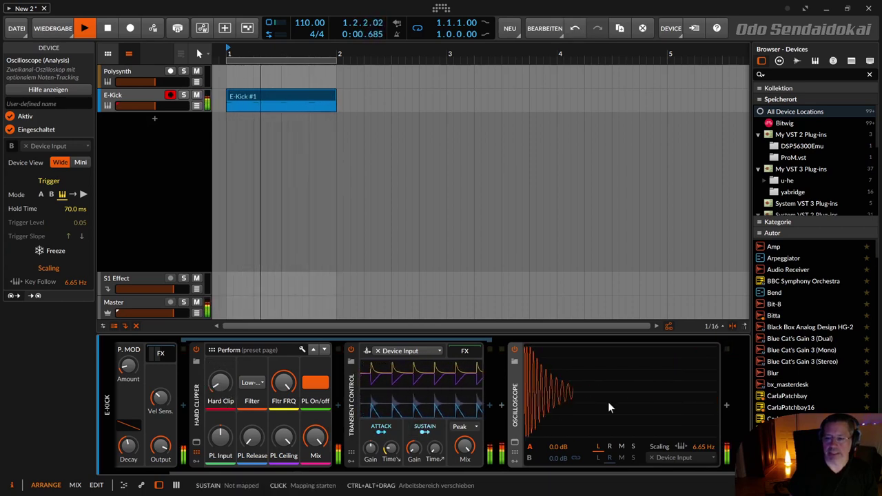
Compare the kick with and without the Transient Control, leave that device switched off and stop playback
left_click(351, 351)
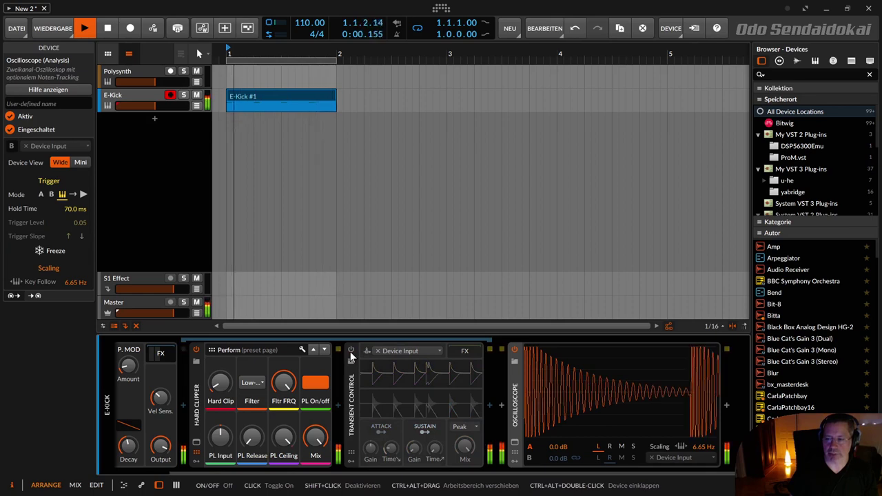
left_click(351, 352)
left_click(351, 352)
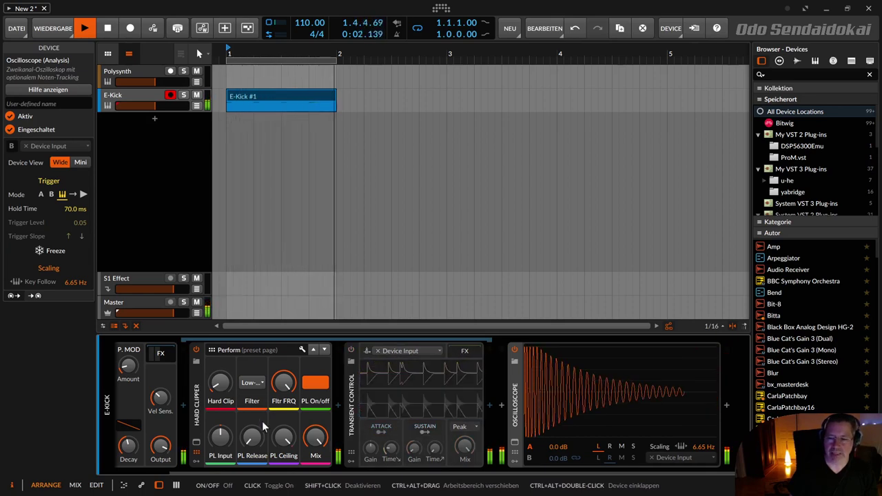
key("space")
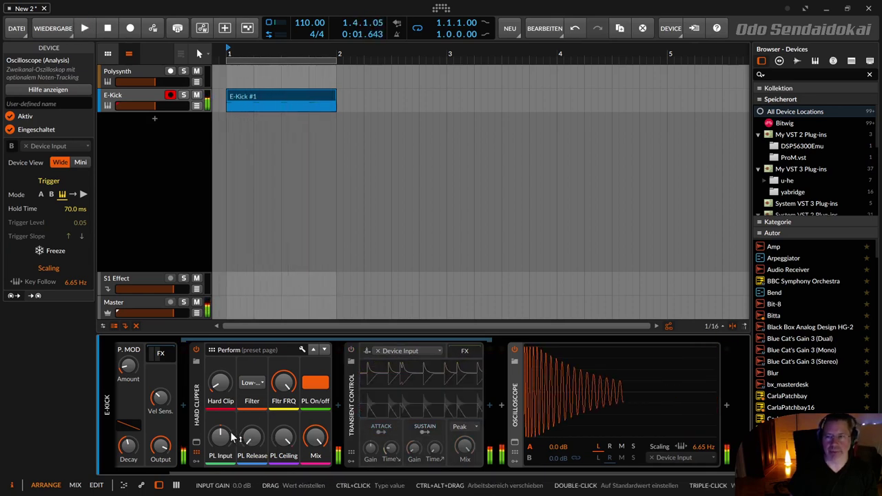
Create a one-bar clip on the Polysynth track and draw a G4 note at 1.1.3.00 with length 0.0.2.00
double_click(235, 81)
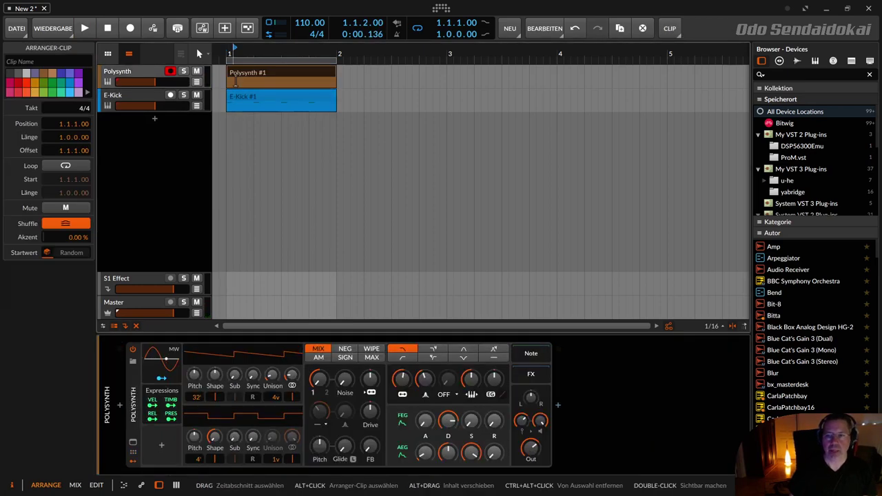
double_click(242, 74)
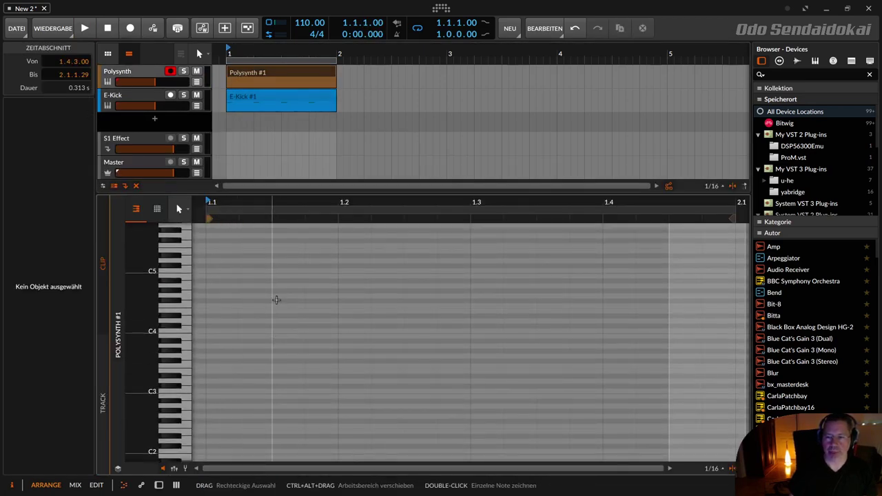
double_click(278, 296)
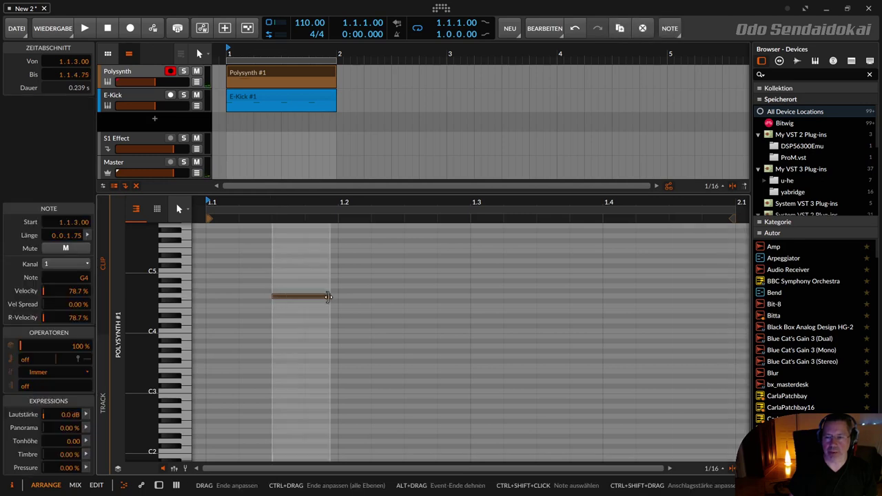
left_click_drag(338, 296, 340, 297)
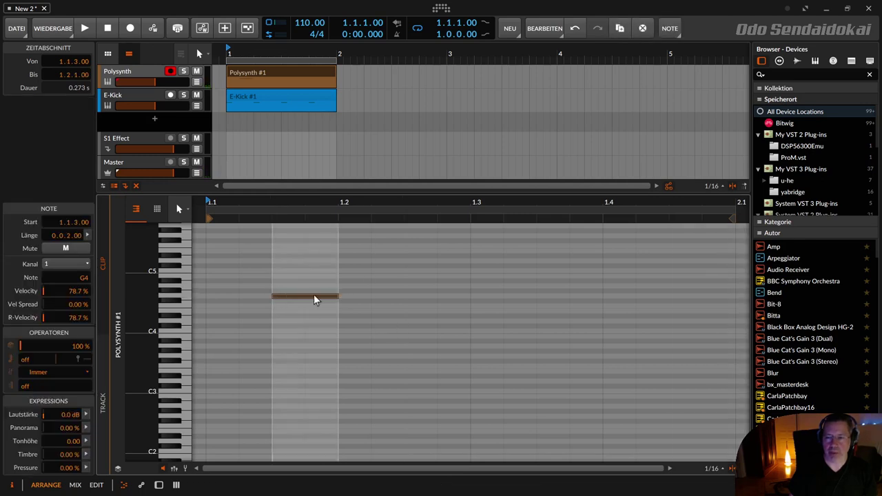
Select the first beat including its G4 note and duplicate it three times to fill the bar with off-beat notes
left_click(366, 315)
left_click_drag(339, 311, 205, 291)
key("ctrl+d")
key("ctrl+d")
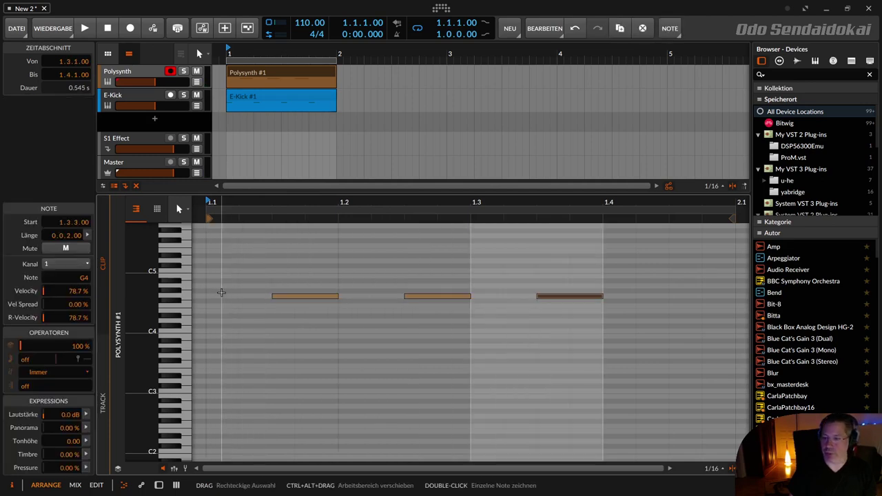
key("ctrl+d")
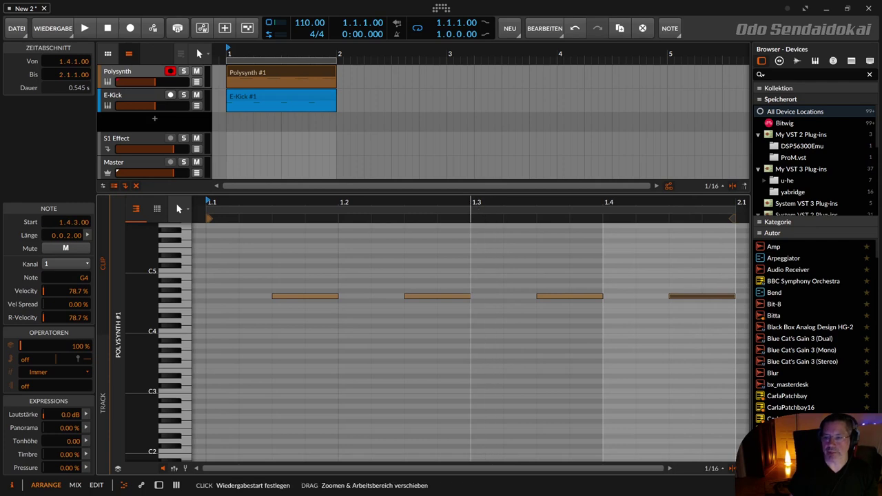
Enable trace B on the E-Kick's Oscilloscope with Polysynth (PRE) as its source and play the loop to compare both signals
left_click(122, 98)
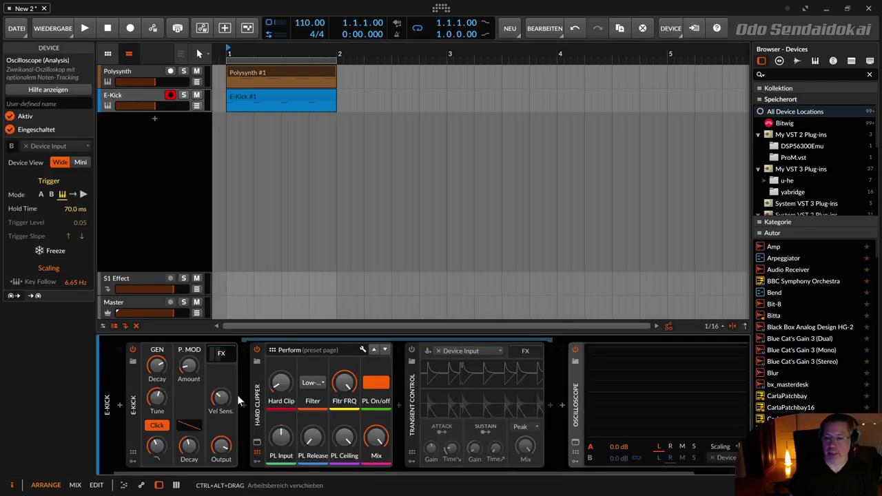
left_click(222, 354)
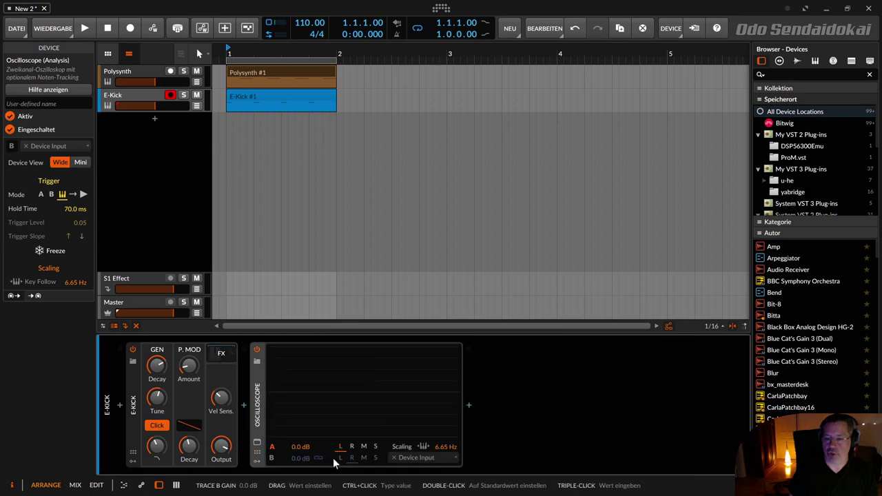
left_click(272, 459)
left_click(417, 458)
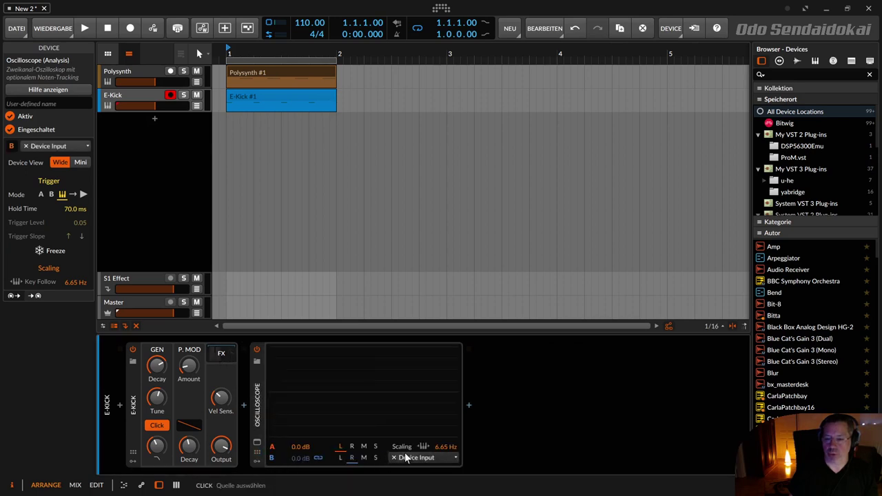
mouse_move(434, 431)
left_click(508, 430)
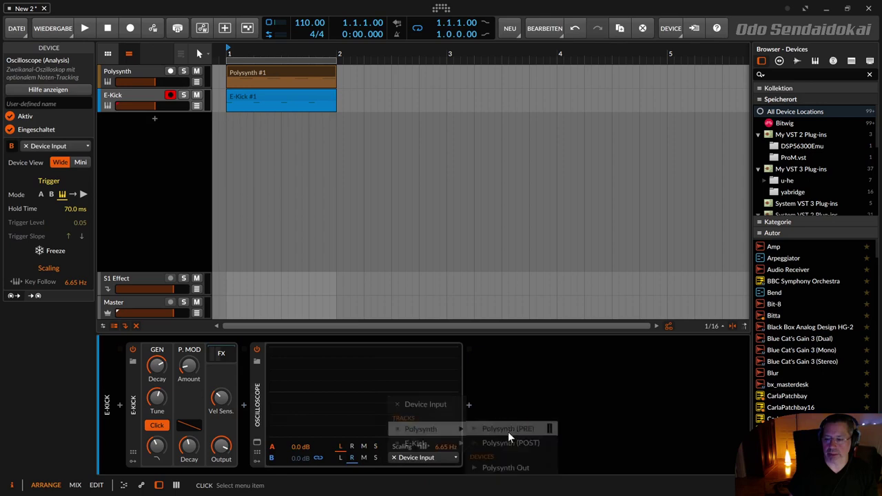
key("space")
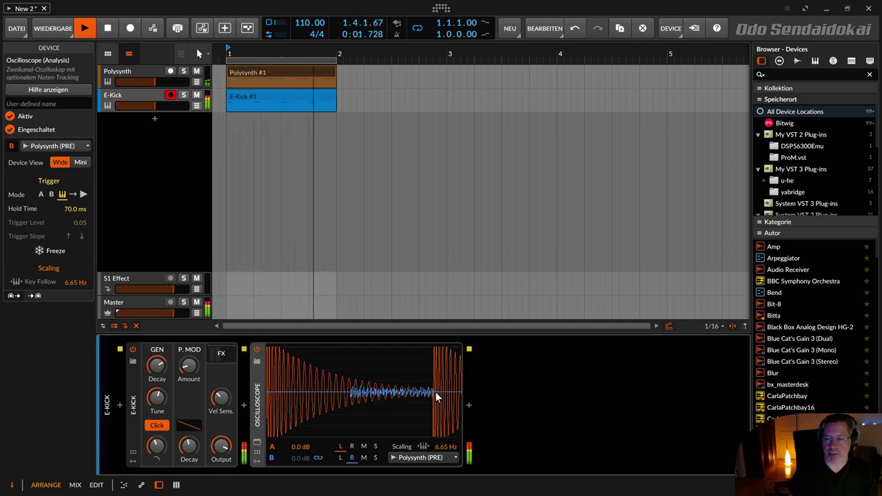
key("space")
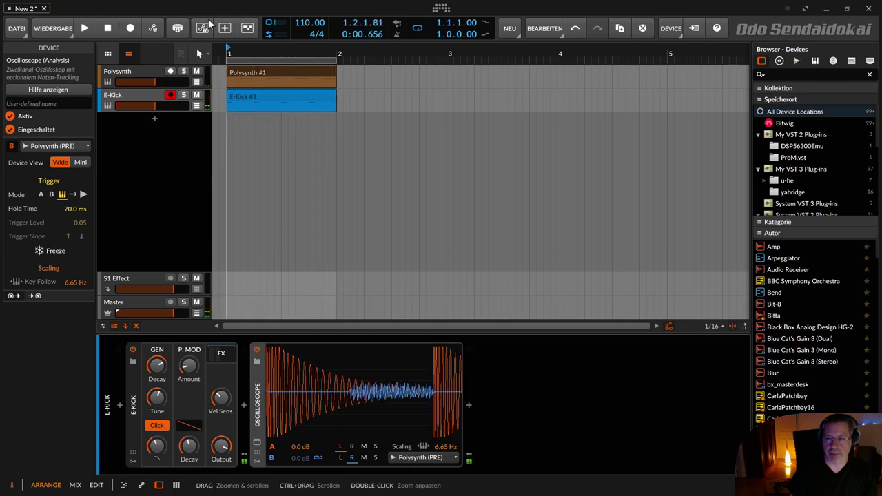
Transpose all four notes in the Polysynth clip down two octaves to G2 and return to the E-Kick track's devices
left_click(263, 69)
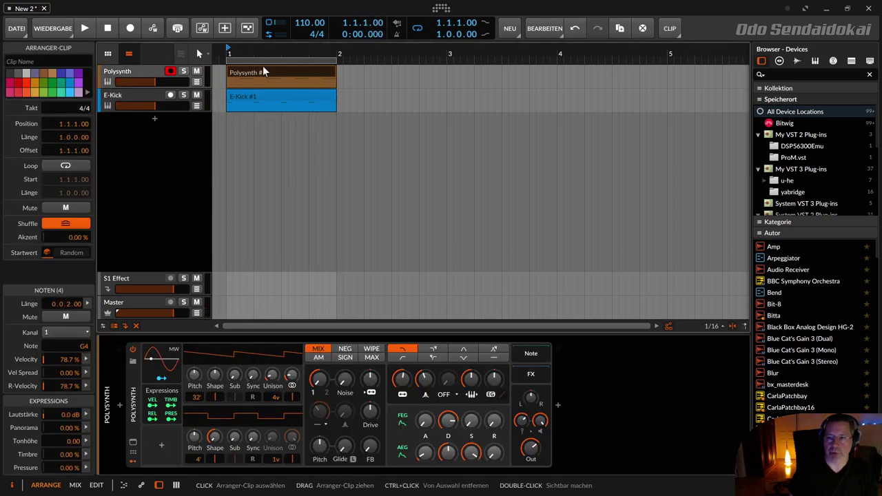
double_click(262, 69)
left_click(265, 243)
key("ctrl+a")
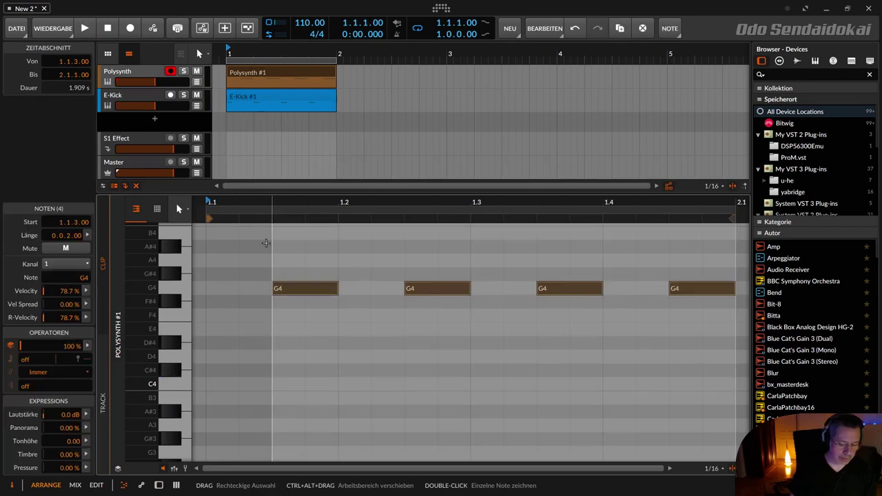
key("shift+Down")
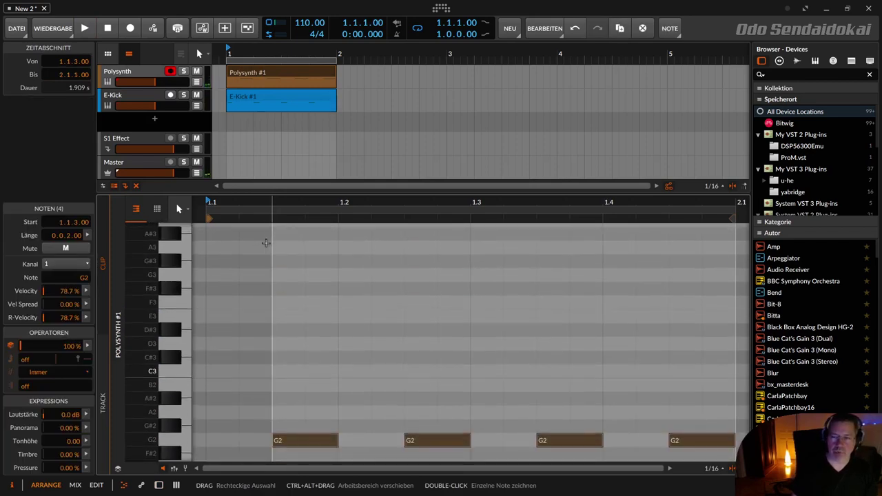
key("d")
key("Down")
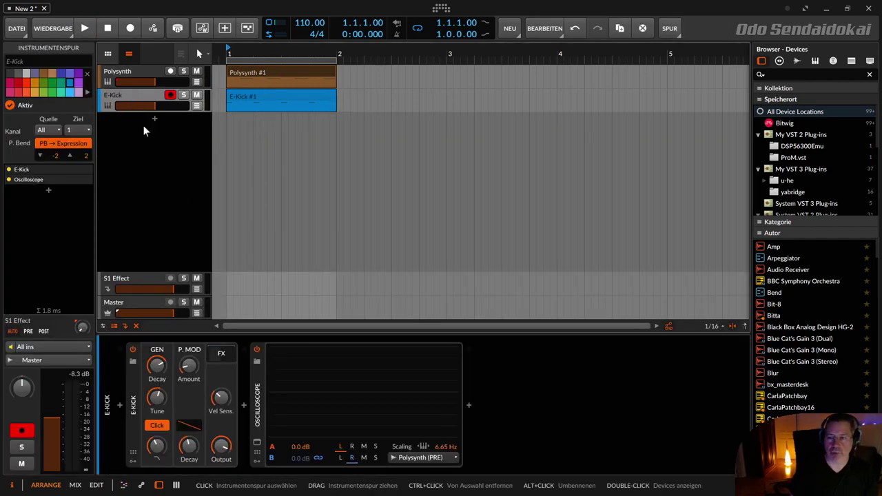
Set the Oscilloscope's scaling to 20.0 Hz while examining kick and bass in its enlarged display, stopping playback and closing the display when done
key("space")
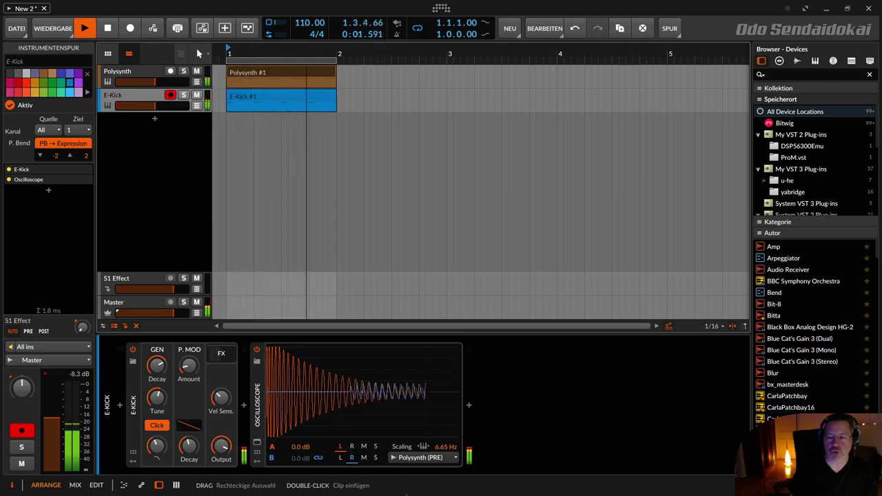
left_click(367, 387)
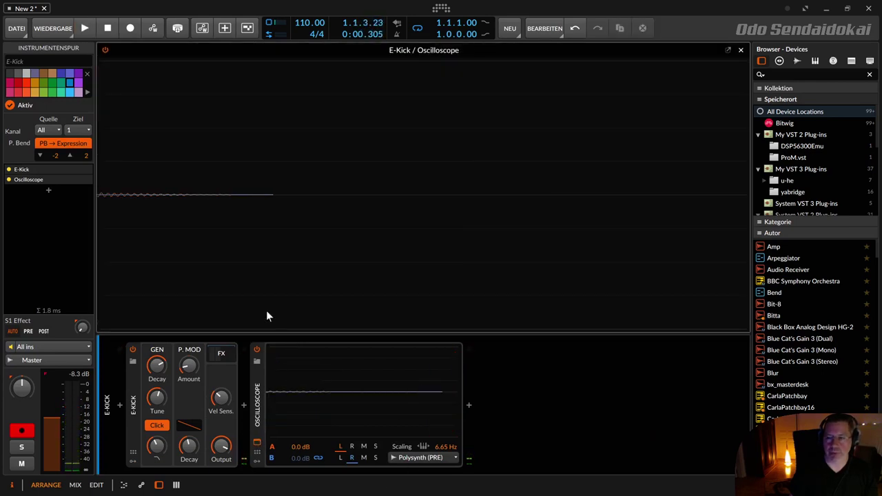
left_click(260, 405)
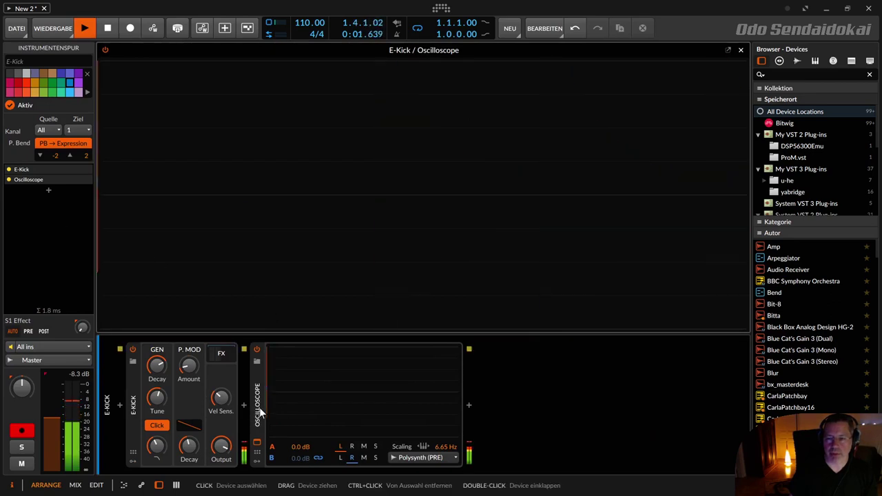
mouse_move(77, 282)
left_mouse_down()
mouse_move(76, 313)
mouse_move(76, 254)
left_mouse_up()
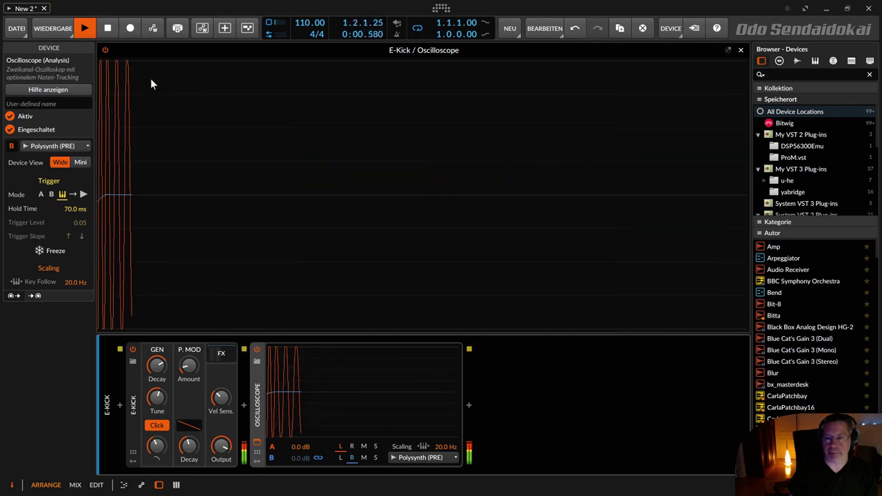
key("space")
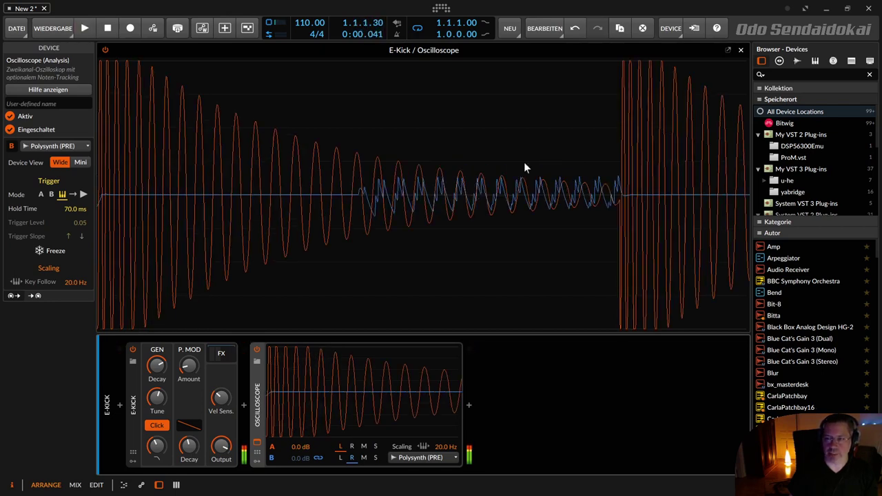
left_click(741, 51)
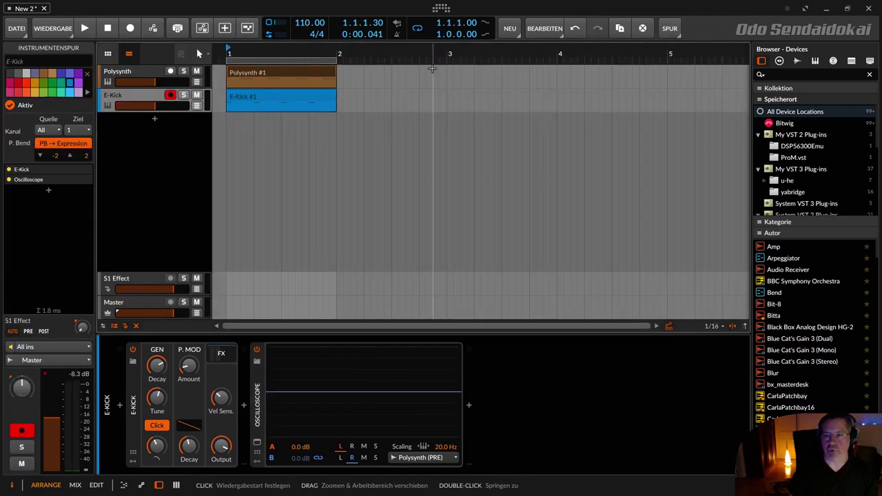
Set the Polysynth's amplitude envelope release to 0.00 % and open its clip to inspect the off-beat notes
left_click(121, 72)
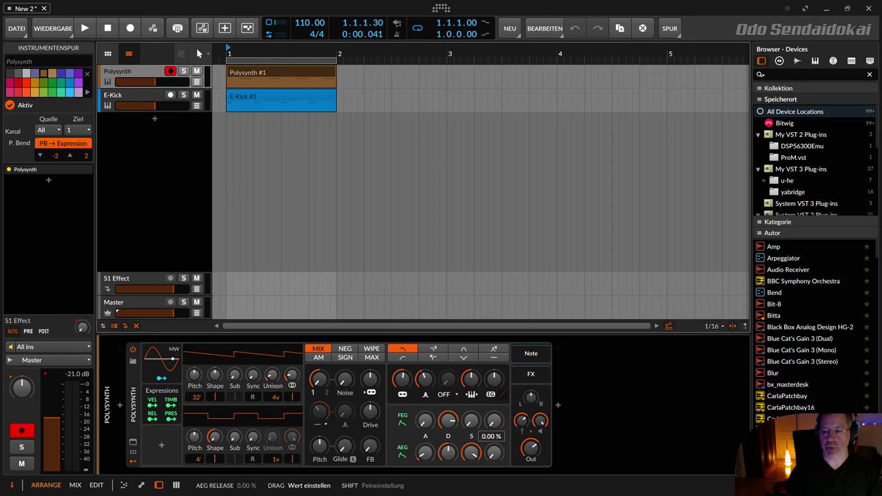
left_click_drag(505, 460, 505, 459)
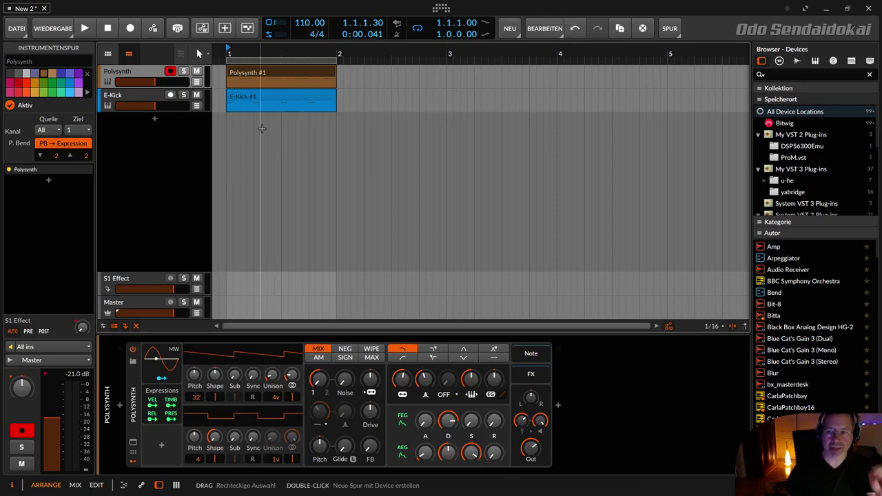
double_click(255, 71)
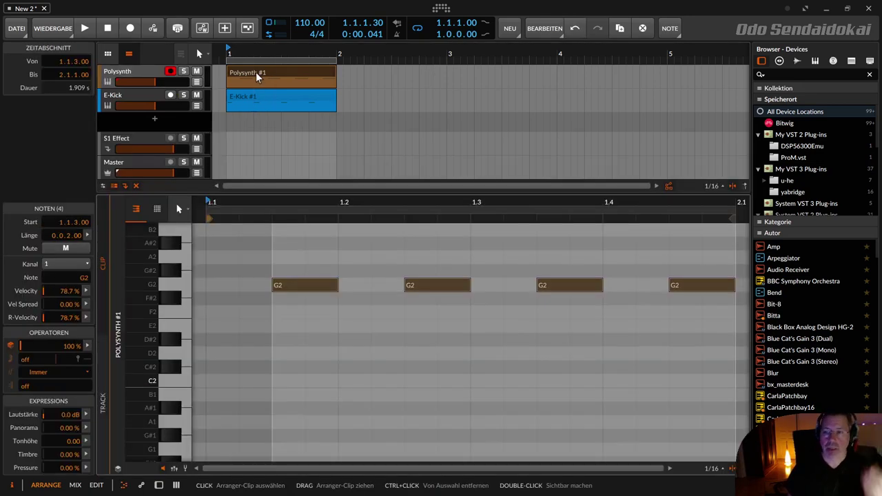
left_click_drag(437, 202, 416, 203)
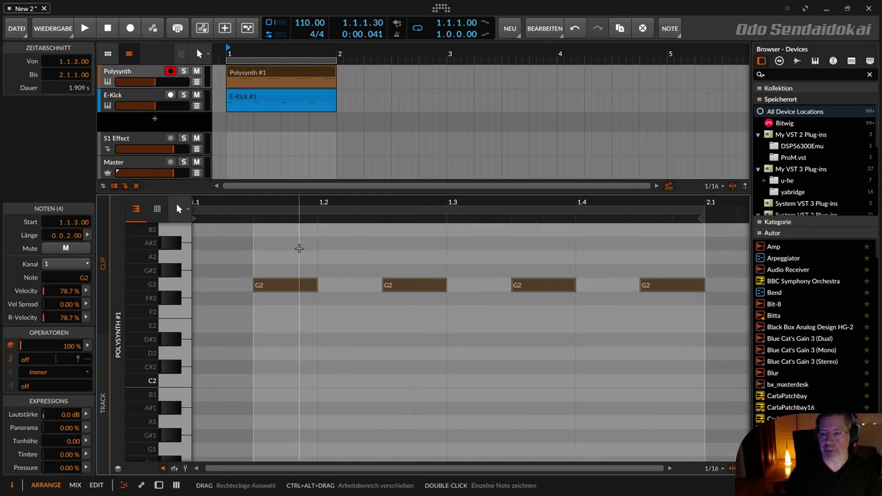
left_click_drag(299, 246, 658, 317)
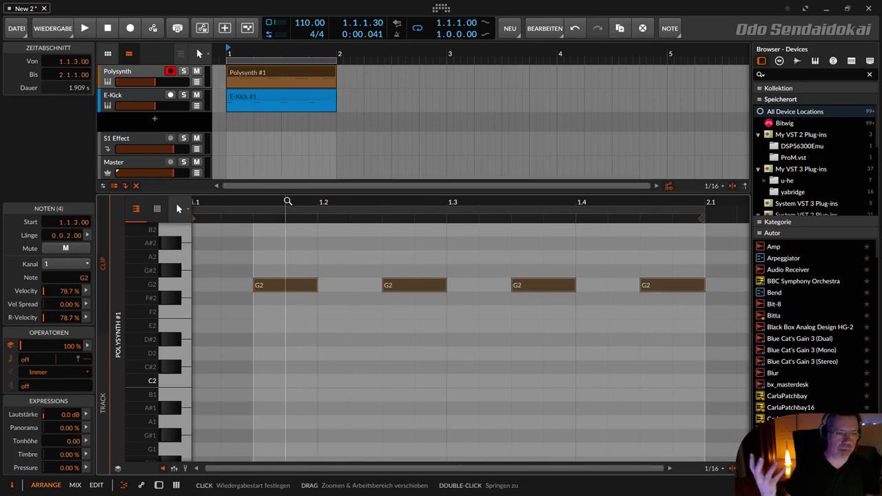
Shorten all four Polysynth notes to a length of 0.0.1.87
left_click_drag(288, 201, 442, 275)
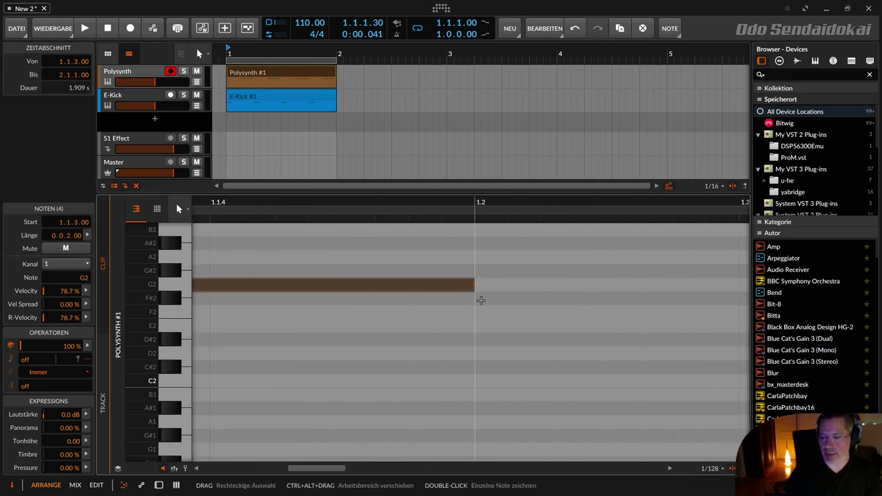
left_click_drag(474, 287, 441, 286)
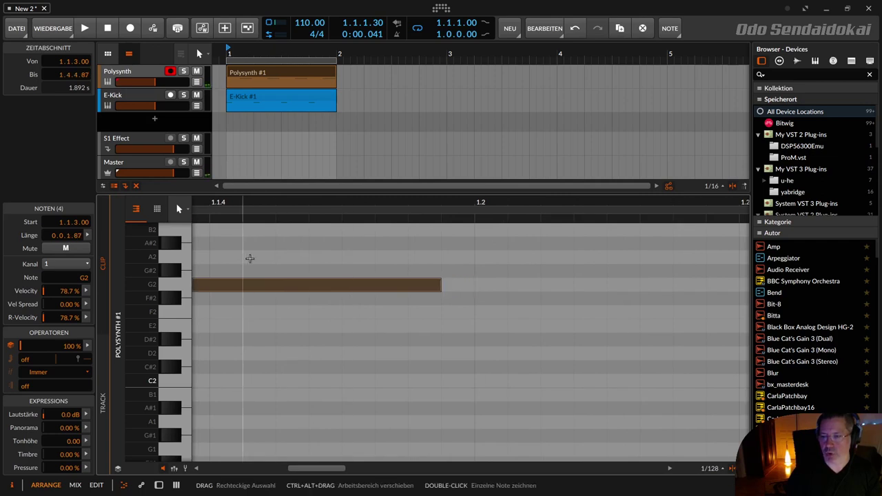
Play the loop and compare kick and bass in the E-Kick Oscilloscope's enlarged display, closing the display when done
left_click(134, 104)
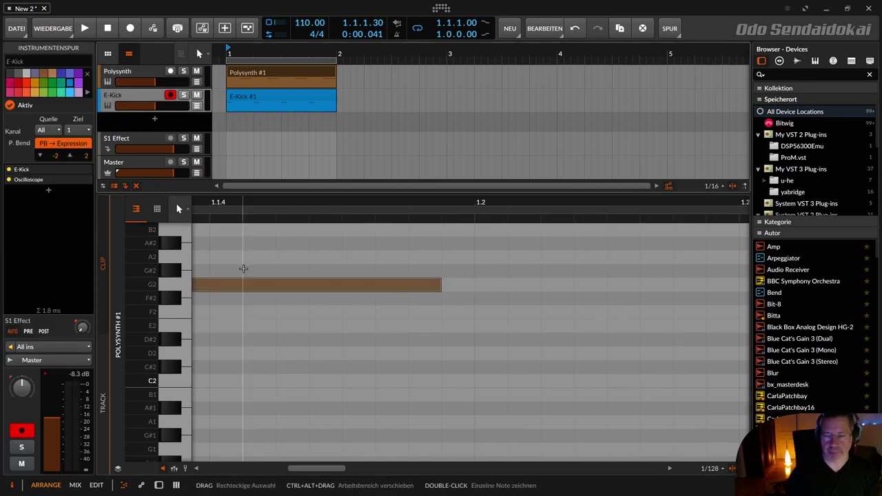
key("d")
key("space")
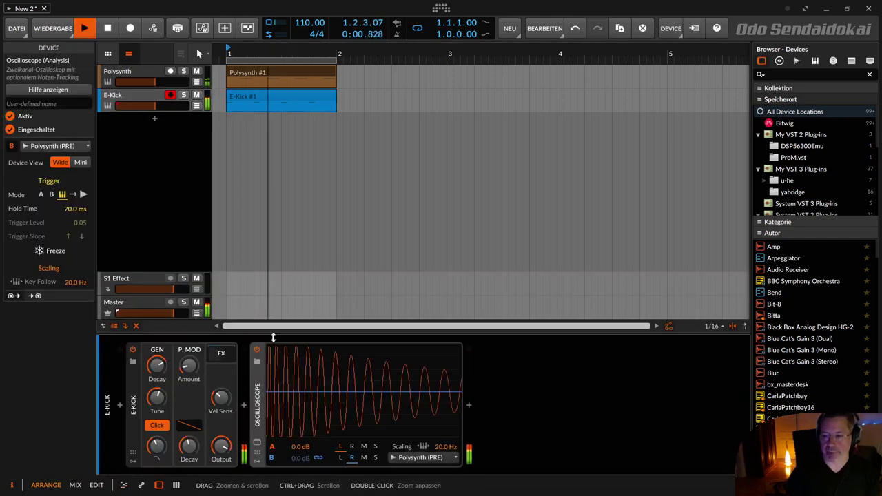
left_click(256, 443)
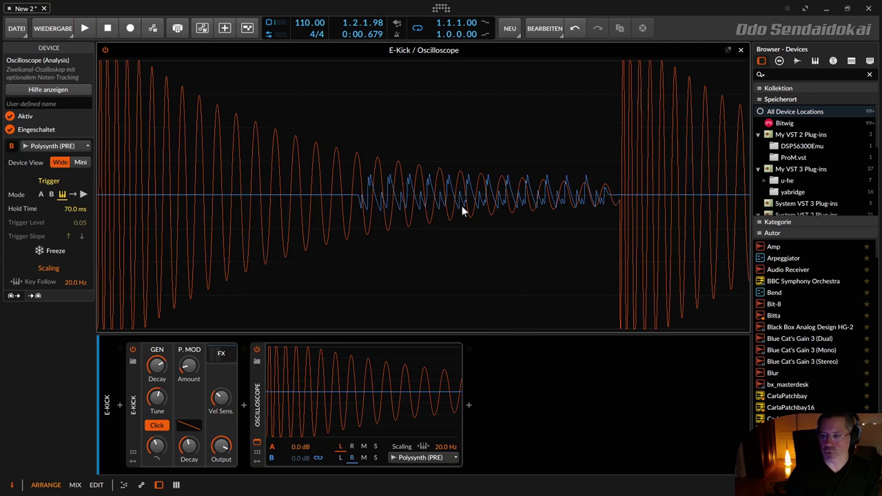
left_click(740, 51)
Bounce the E-Kick clip to a new audio track with Pre-Fader as the source and 32-bit (floating-point) depth
left_click(249, 99)
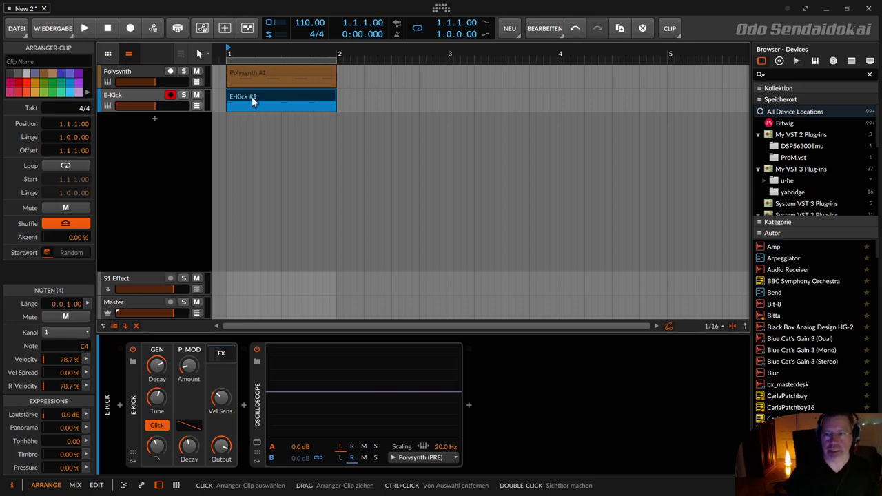
right_click(251, 97)
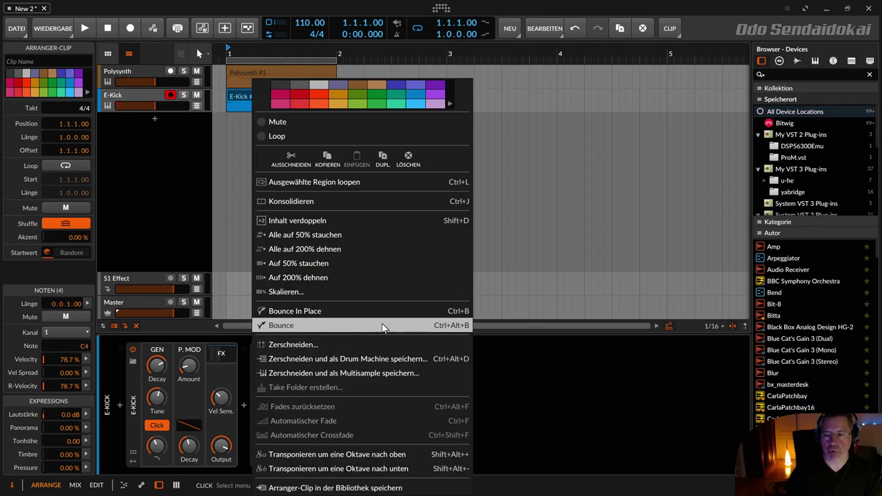
left_click(430, 327)
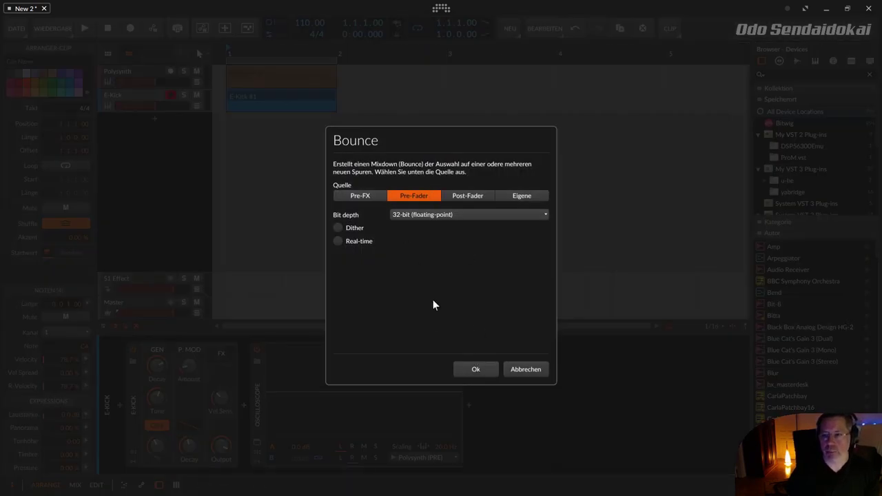
left_click(475, 370)
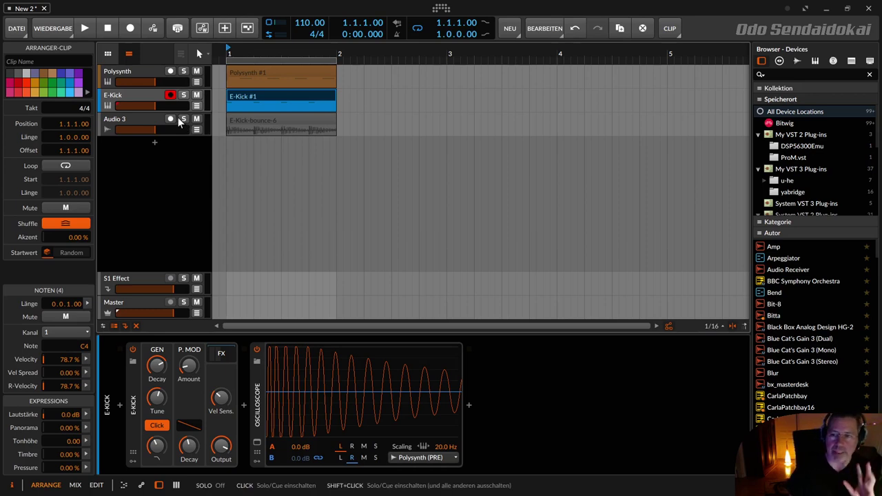
Open the E-Kick-bounce-6 clip in the detail editor and shorten it to one beat (0.1.0.00)
left_click(257, 121)
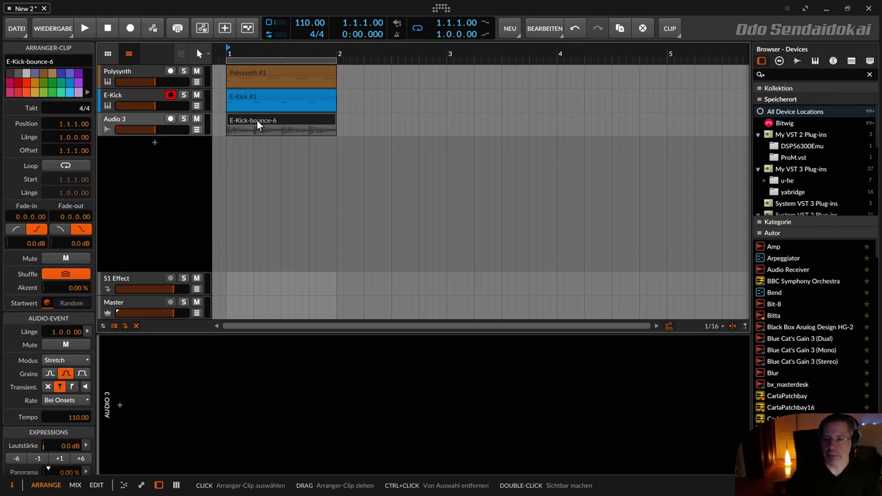
double_click(257, 121)
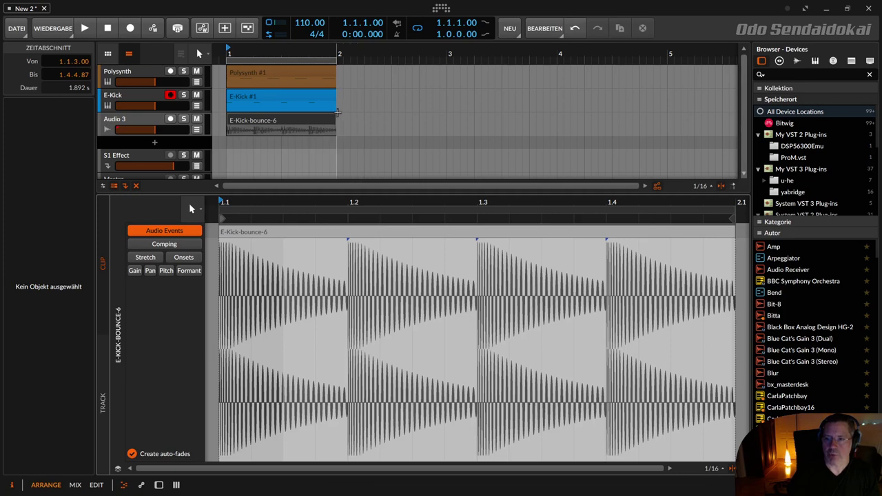
left_click_drag(336, 122, 252, 122)
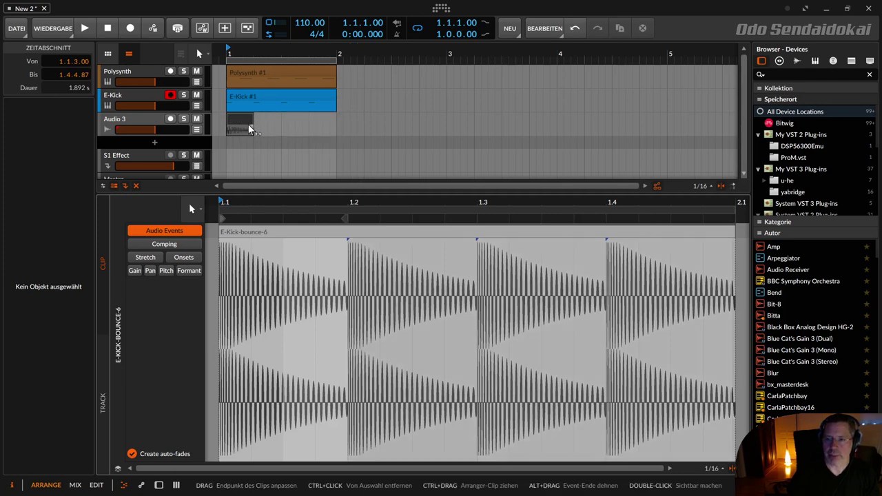
left_click(239, 122)
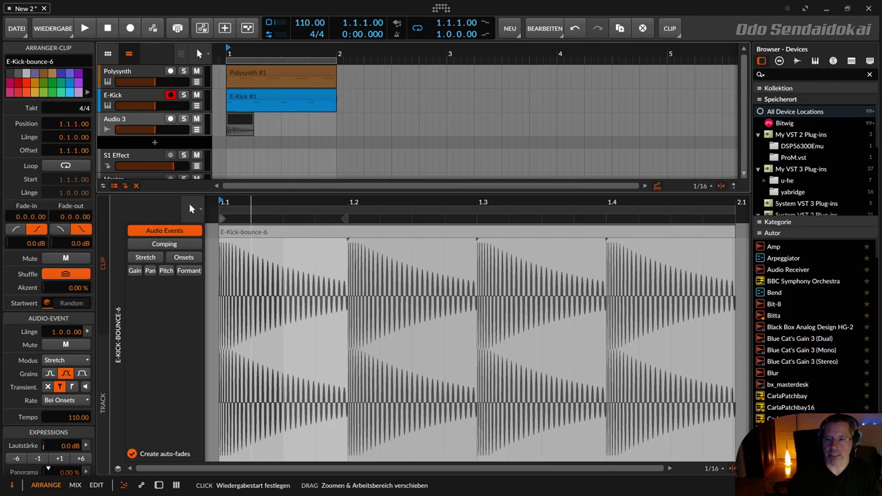
key("plus")
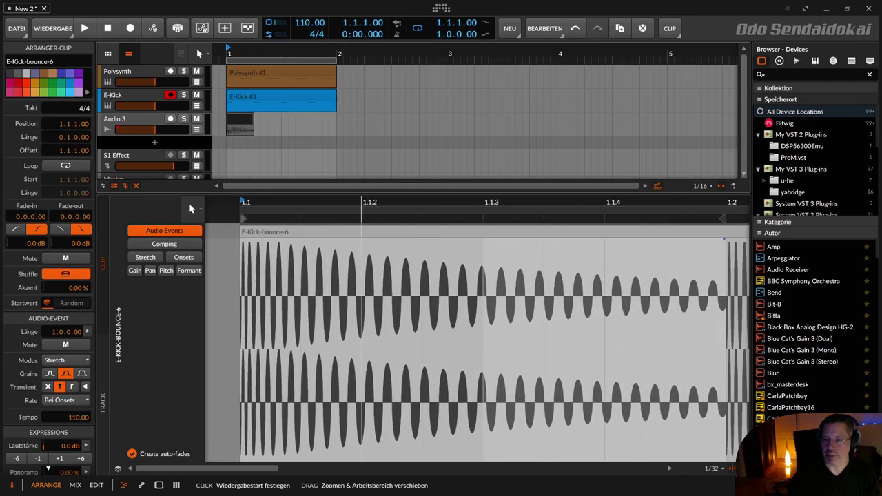
Draw a curved gain fade-out on the bounced kick, from 0 dB midway between 1.1.2 and 1.1.3 down to -Inf at 1.1.3
left_click(135, 271)
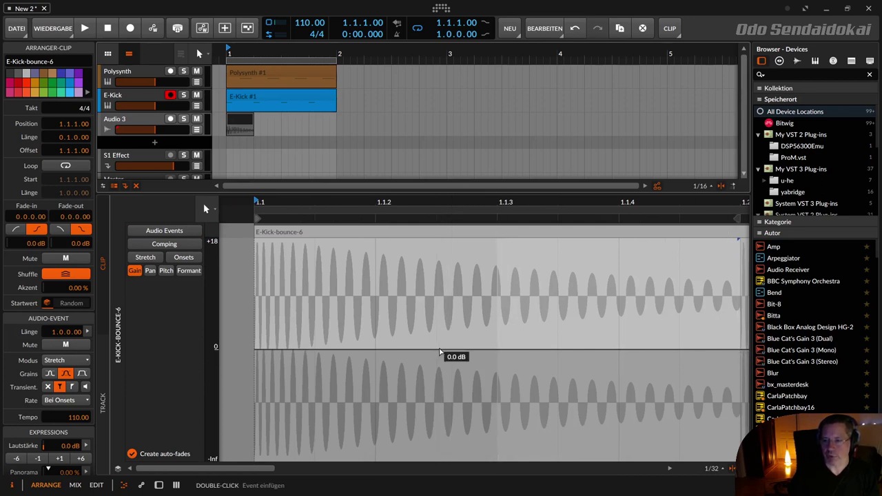
left_click(437, 350)
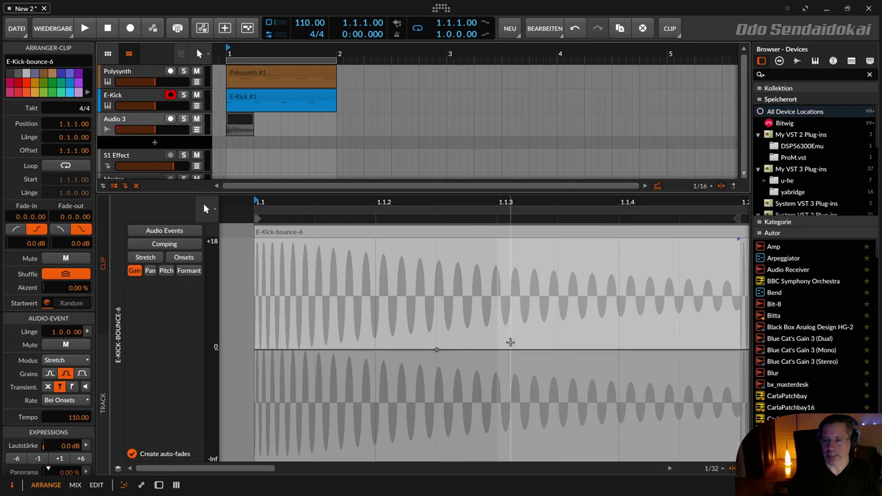
left_click(505, 350)
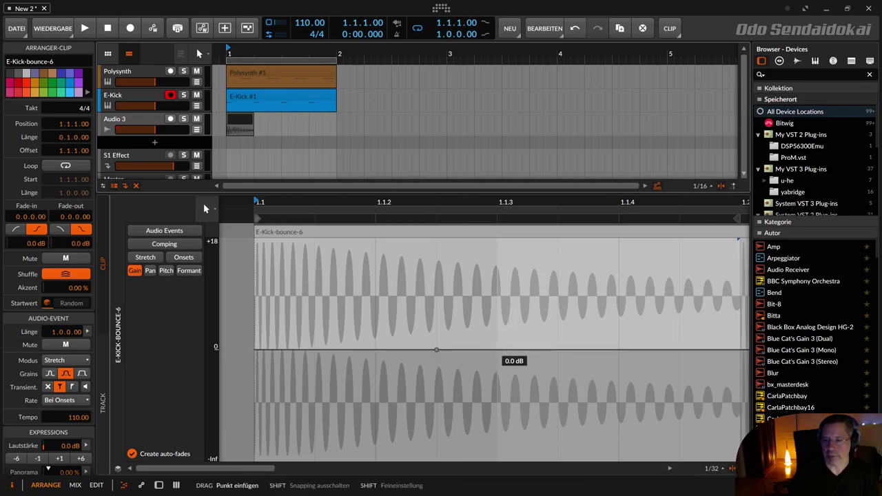
left_click_drag(497, 351, 495, 458)
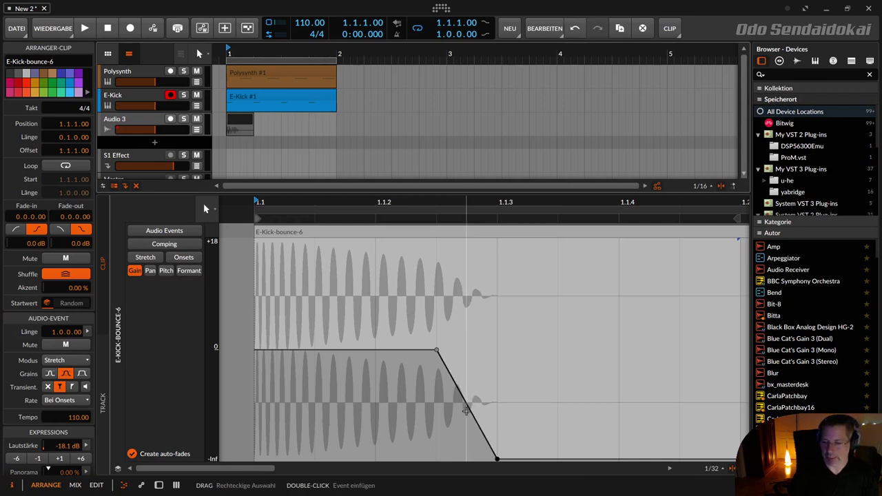
left_click_drag(467, 410, 491, 389, "alt")
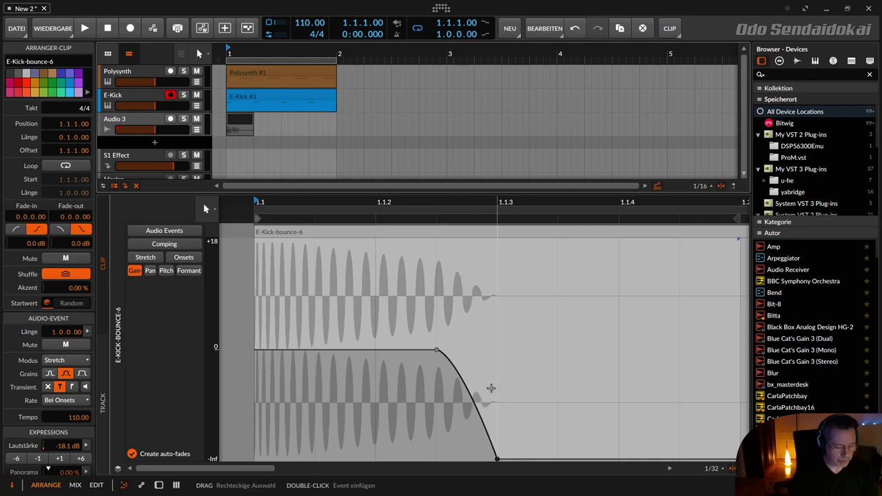
Extend the bounced kick clip as a loop to one full bar and bend its gain fade curve more steeply
key("space")
key("space")
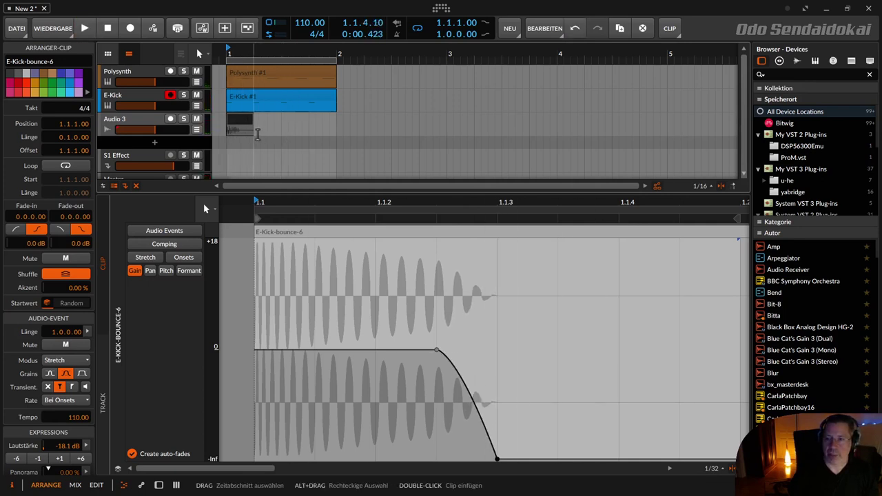
left_click_drag(252, 134, 335, 138)
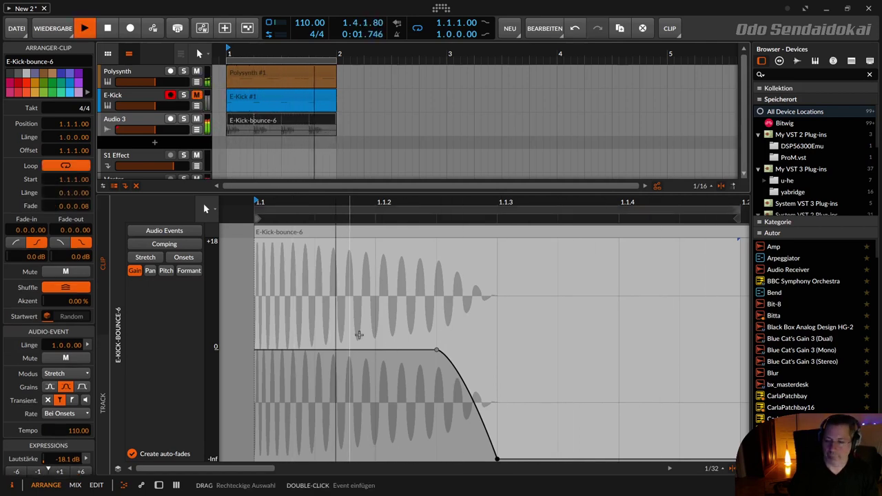
mouse_move(455, 390)
left_mouse_down()
mouse_move(455, 414)
mouse_move(455, 376)
left_mouse_up()
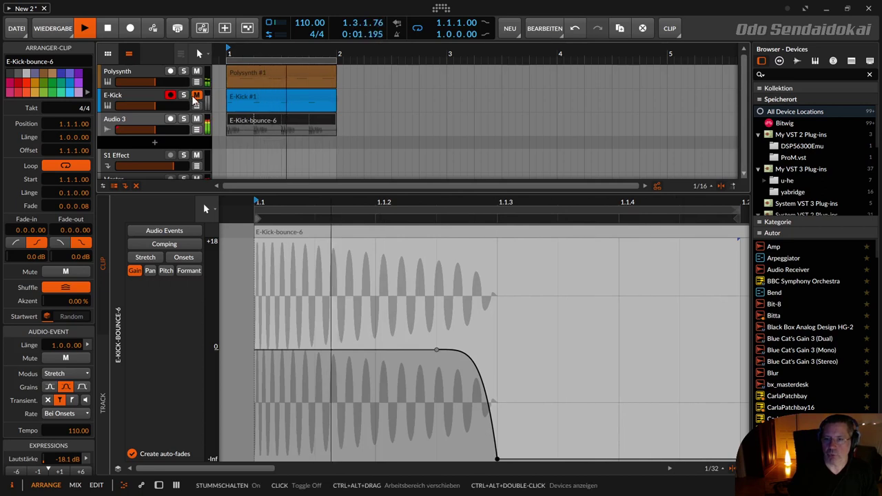
Compare the original and shortened kicks during playback by alternately muting the E-Kick and Audio 3 tracks, and stop playback
left_click(197, 120)
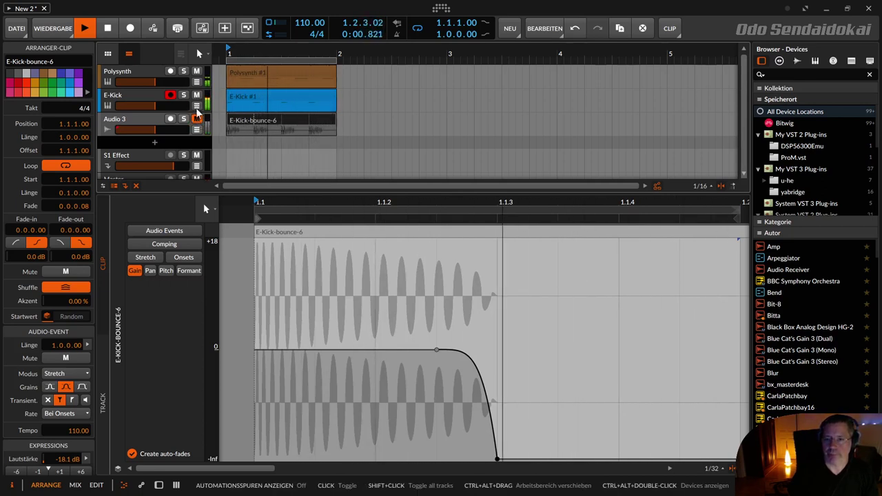
left_click(198, 120)
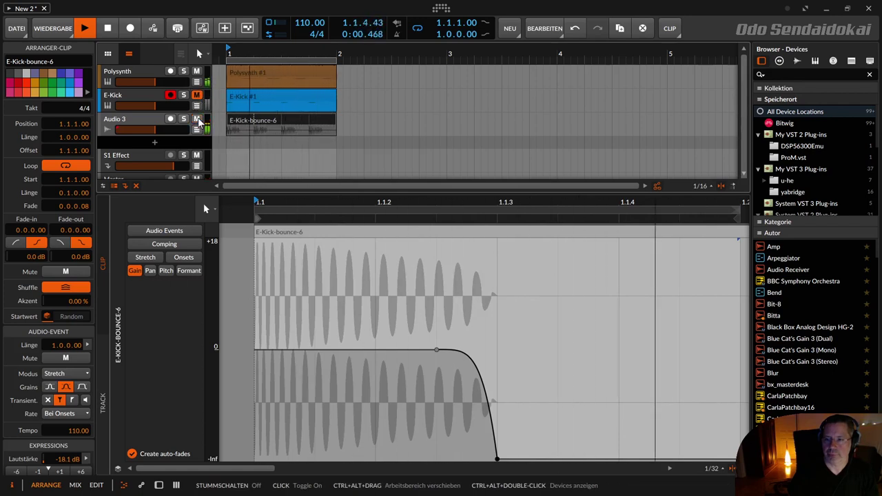
key("space")
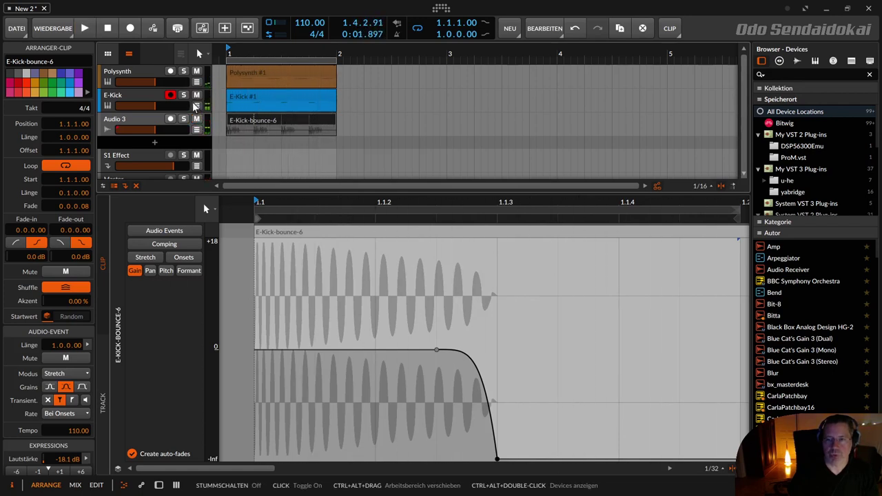
Add an Oscilloscope to the Audio 3 track and enable its trace B with Polysynth (PRE) as the source
left_click(149, 119)
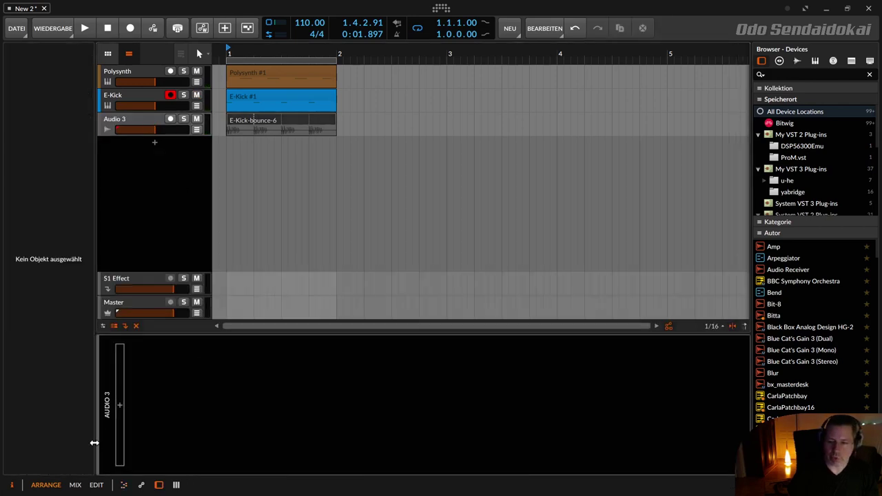
left_click(120, 406)
type("osc")
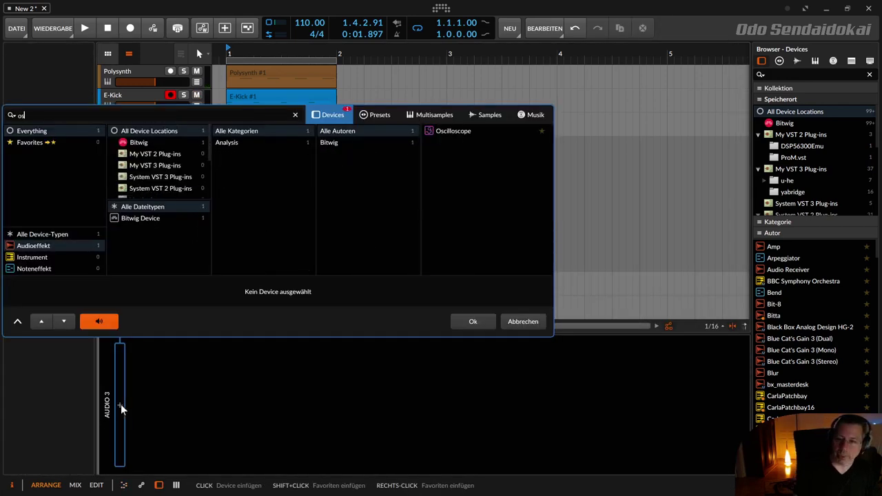
key("Return")
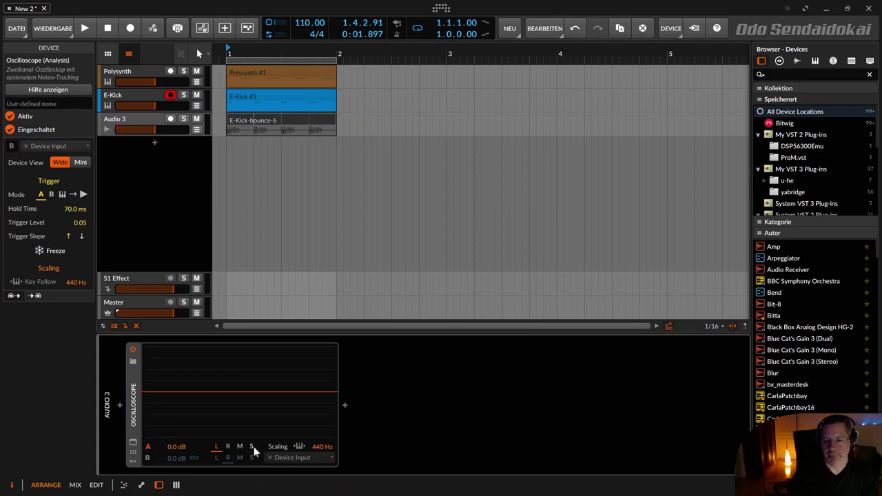
left_click(297, 458)
mouse_move(313, 416)
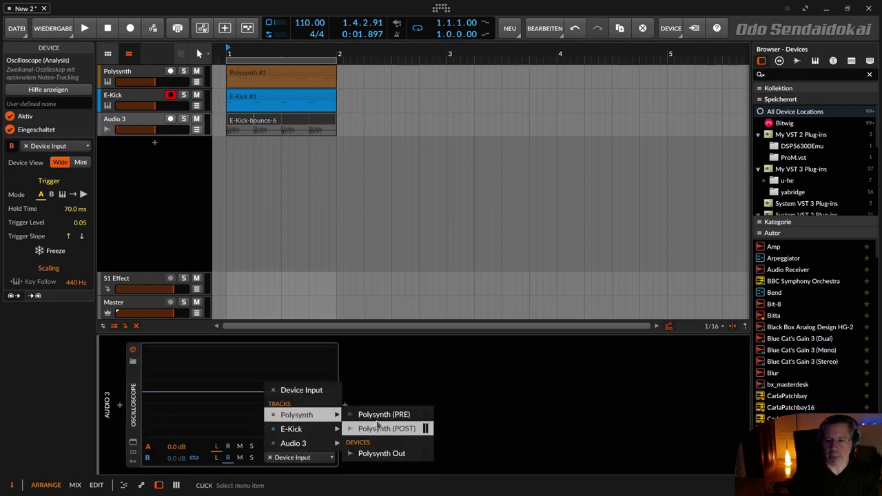
left_click(377, 416)
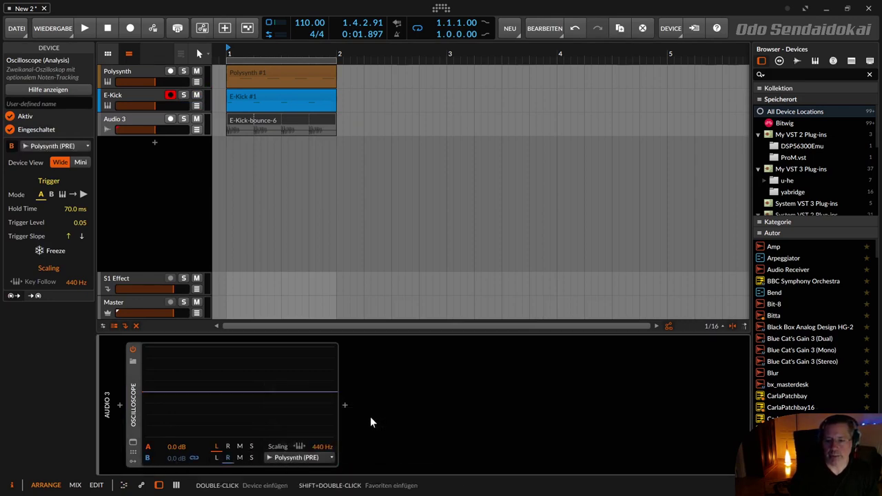
Play the loop to examine the shortened kick in the Audio 3 Oscilloscope's enlarged display, stopping and closing it when done
left_click(133, 443)
key("space")
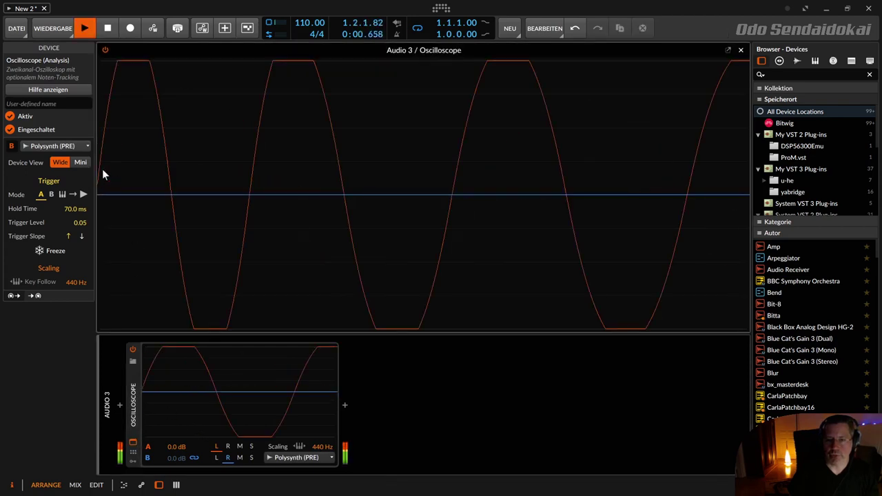
key("space")
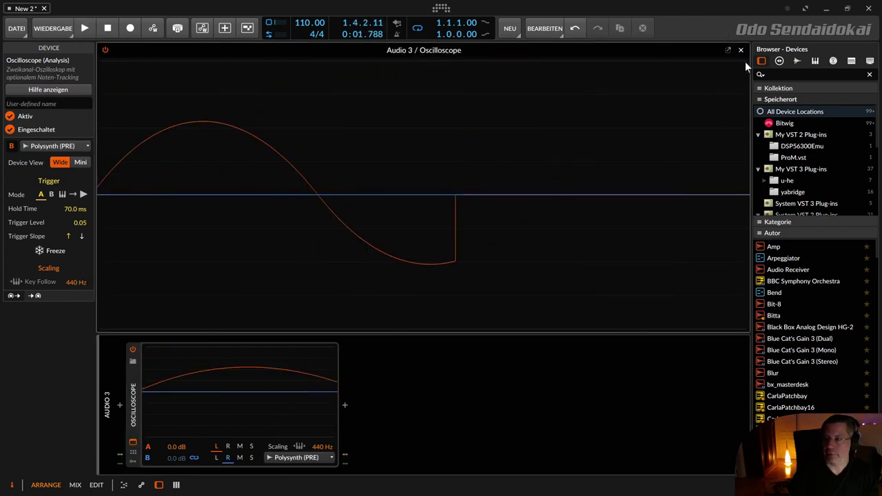
left_click(742, 50)
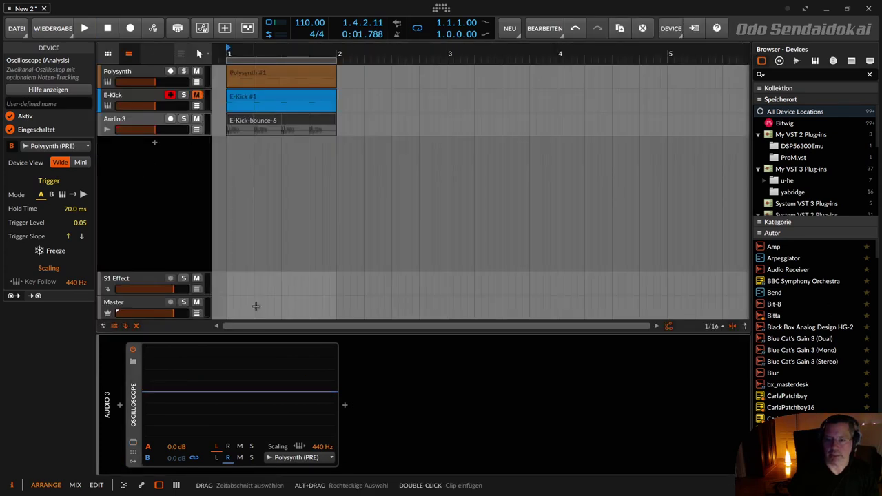
Examine the Audio 3 Oscilloscope enlarged during playback, setting its scaling to 17.6 Hz and trigger mode to playback start, and close the display
left_click(139, 125)
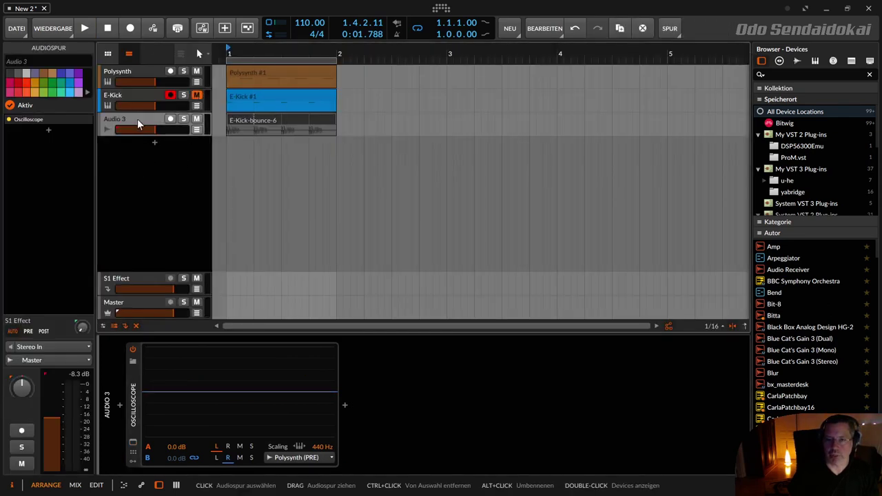
left_click(136, 439)
left_click(134, 448)
key("space")
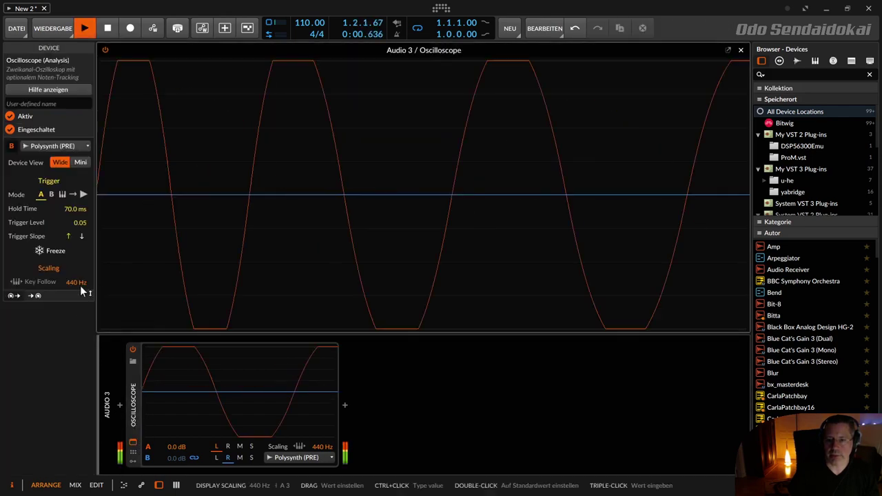
left_click_drag(82, 292, 82, 321)
left_click(84, 195)
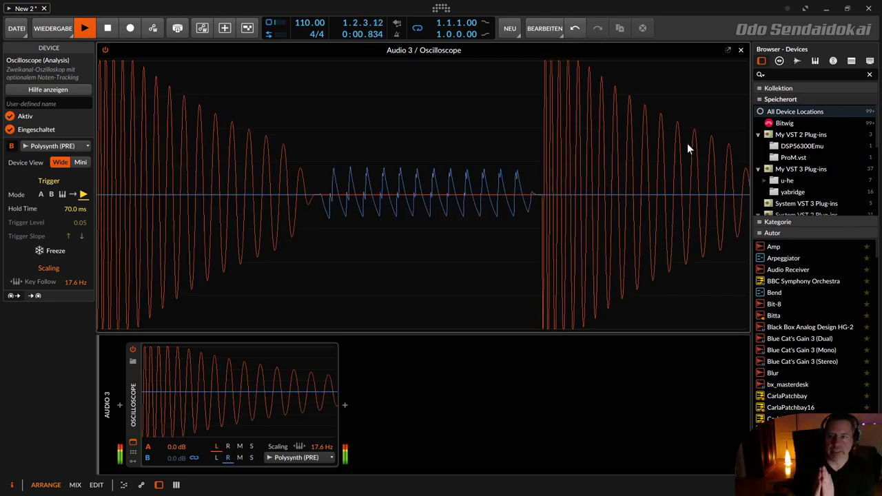
left_click(740, 51)
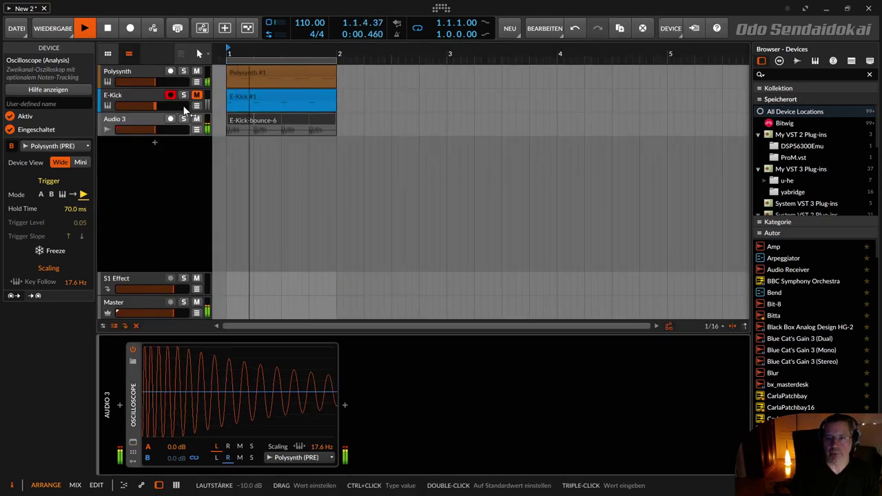
Compare the E-Kick track with the shortened kick on Audio 3 by playing the loop with each track muted in turn, and stop playback
key("space")
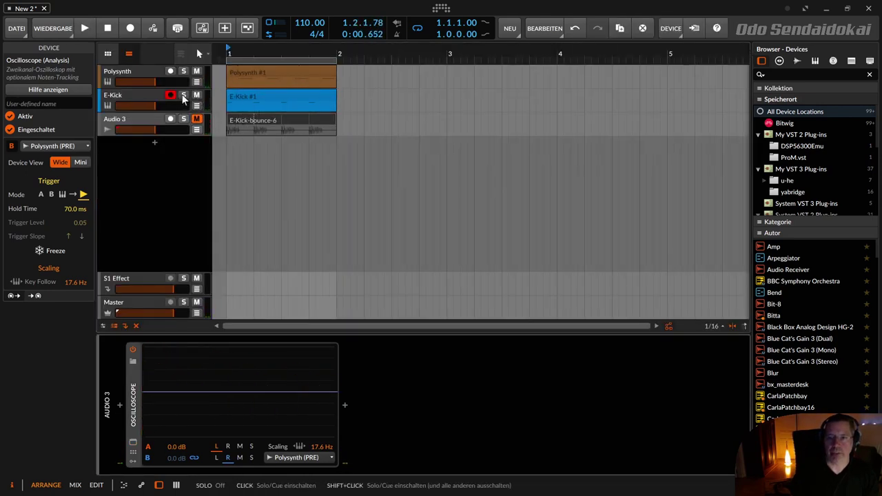
left_click(139, 95)
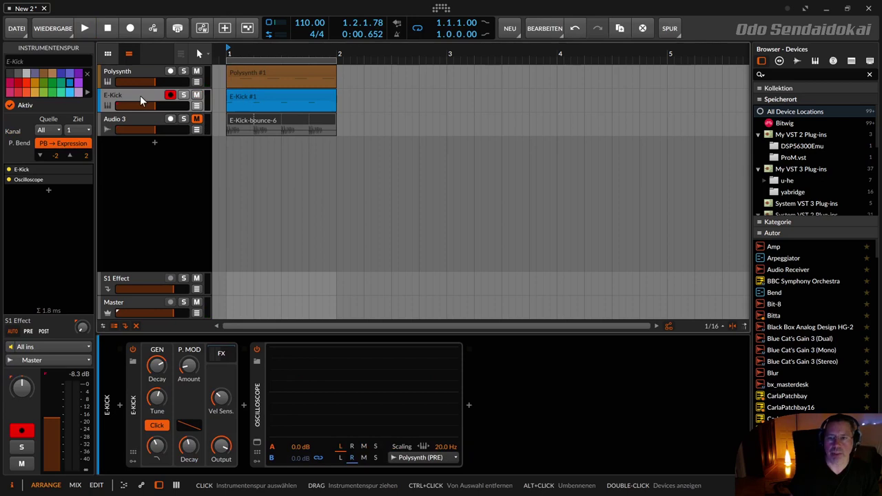
key("space")
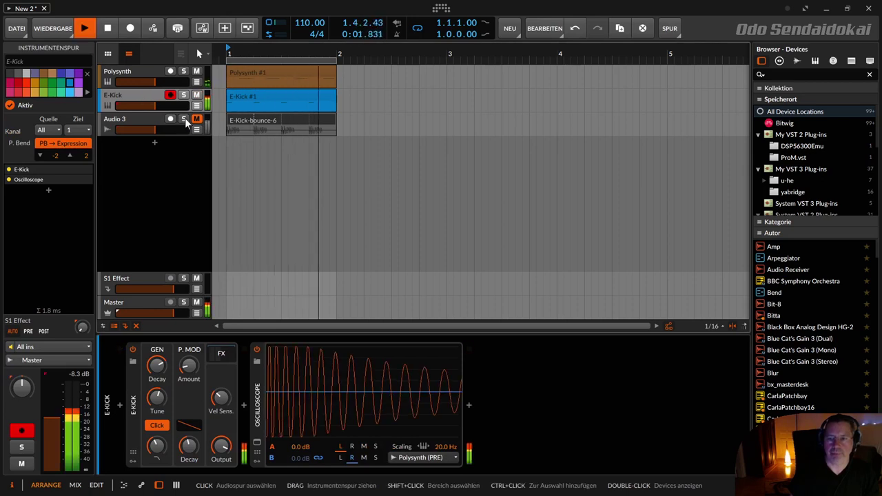
key("space")
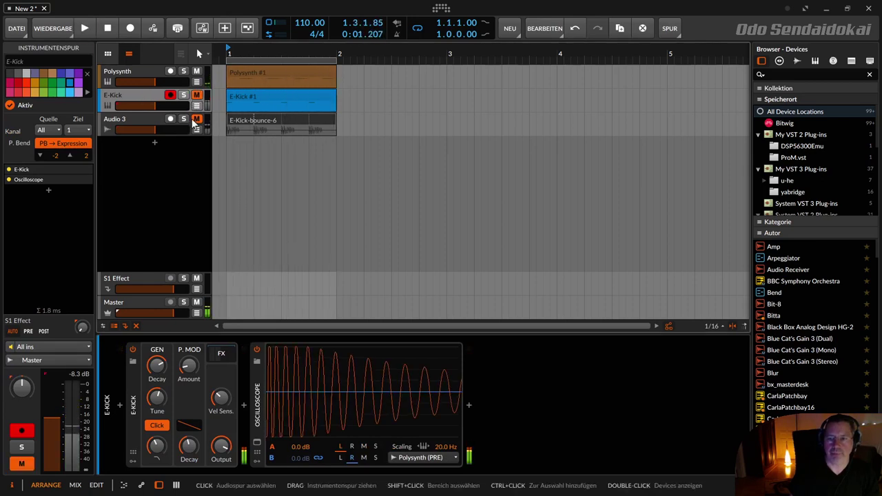
left_click(196, 120)
key("space")
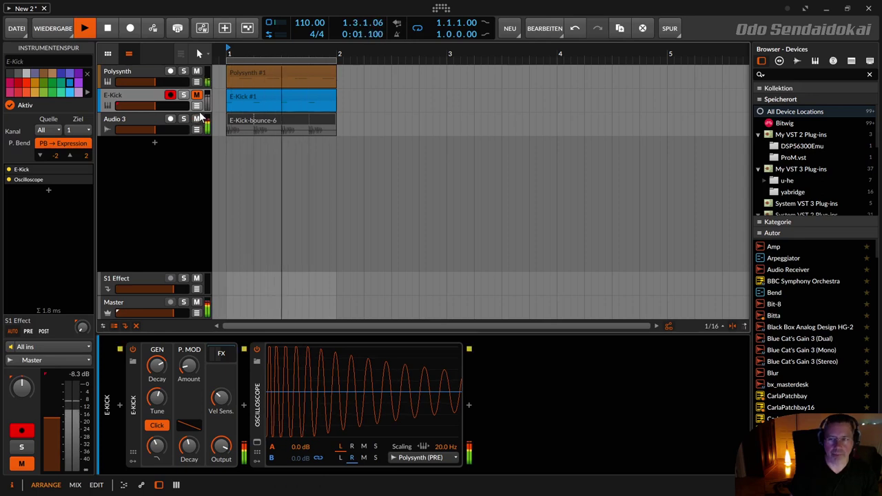
key("space")
Add sixteenth C4 notes at 1.4.3 and 1.4.4 to the E-Kick clip and play it with E-Kick unmuted and Audio 3 muted
double_click(293, 103)
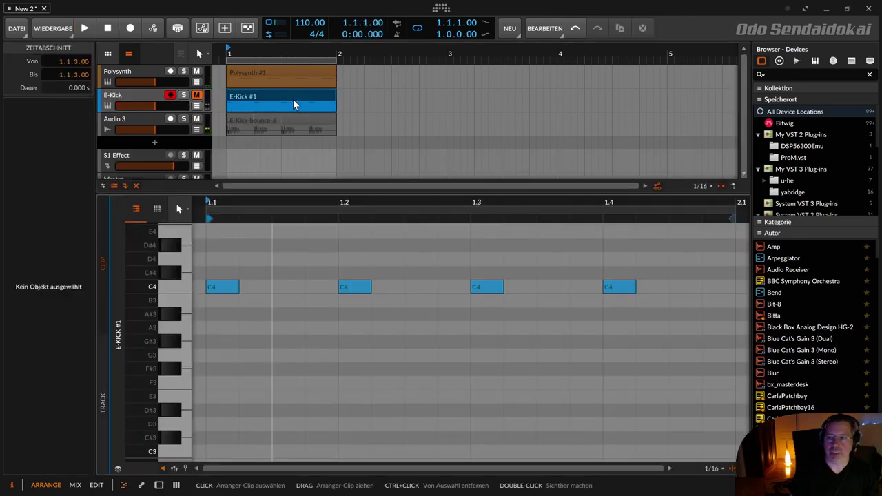
double_click(619, 288)
double_click(689, 288)
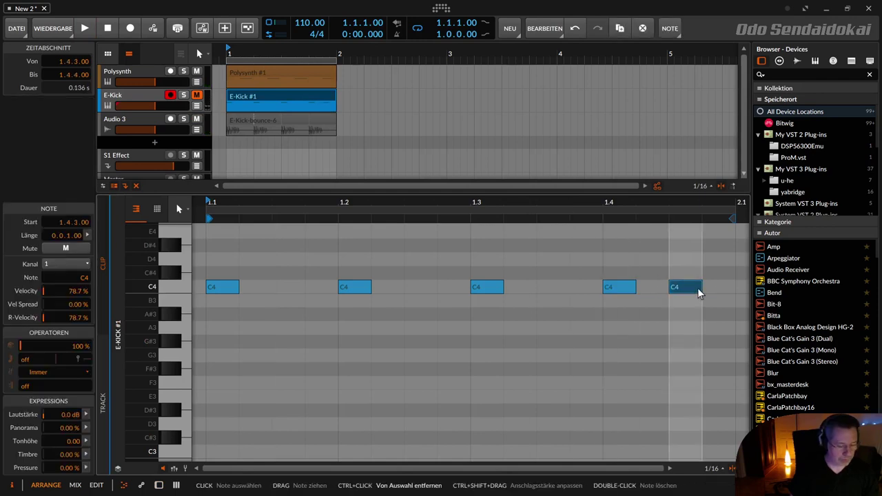
double_click(719, 288)
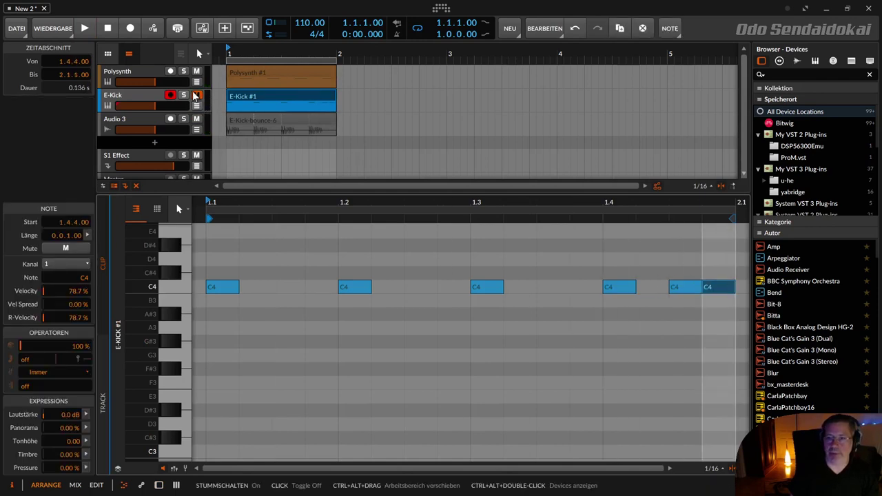
left_click(158, 98)
key("space")
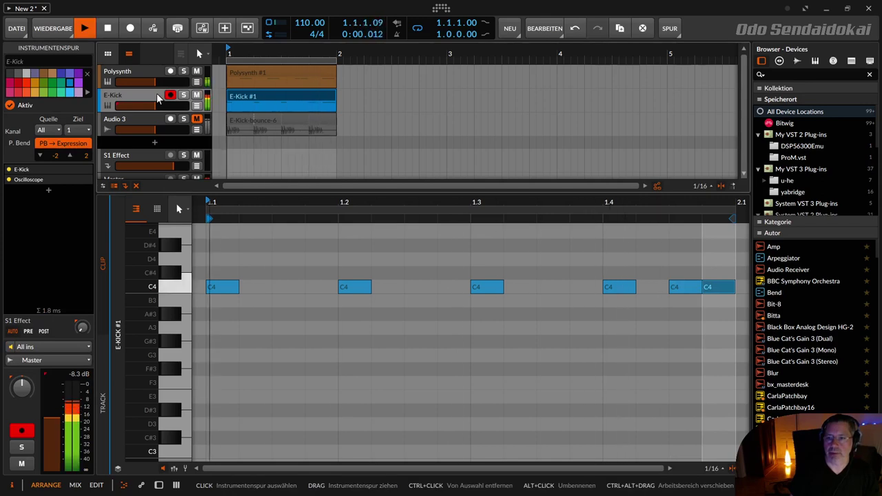
key("space")
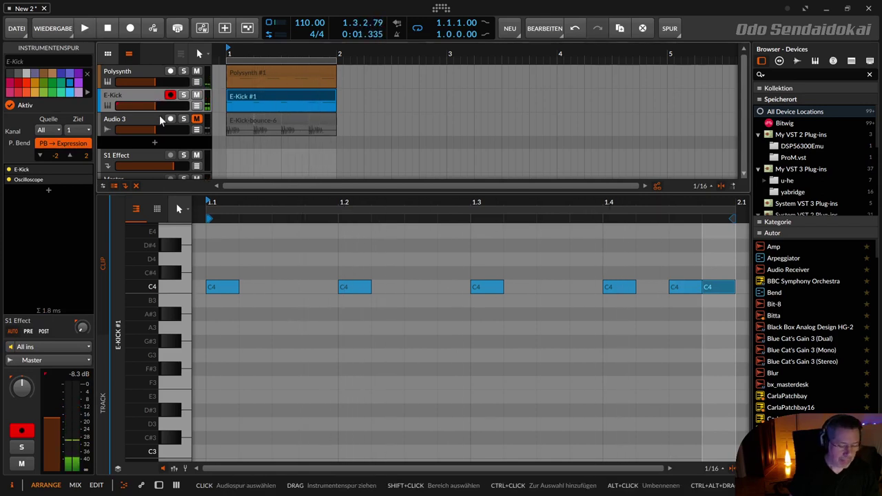
Shorten the Audio 3 kick clip to 0.0.2.00, duplicate it to match the E-Kick note pattern, and audition Audio 3 with E-Kick muted
key("d")
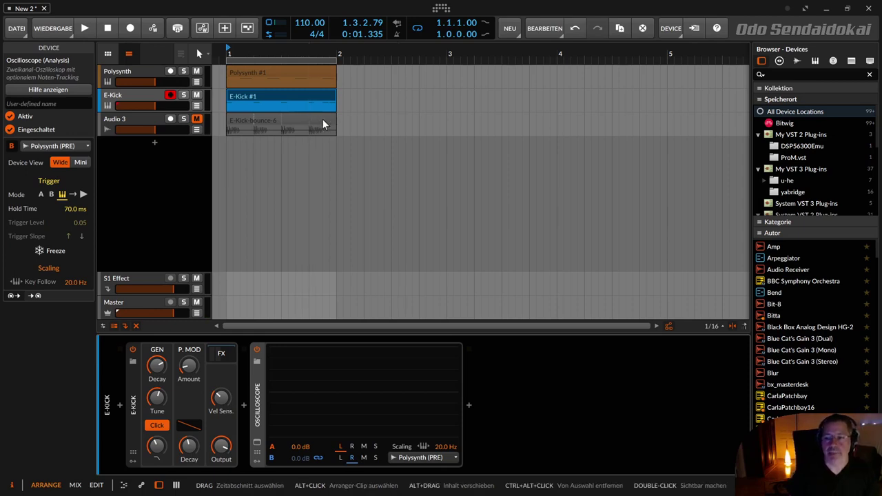
left_click_drag(334, 132, 261, 138)
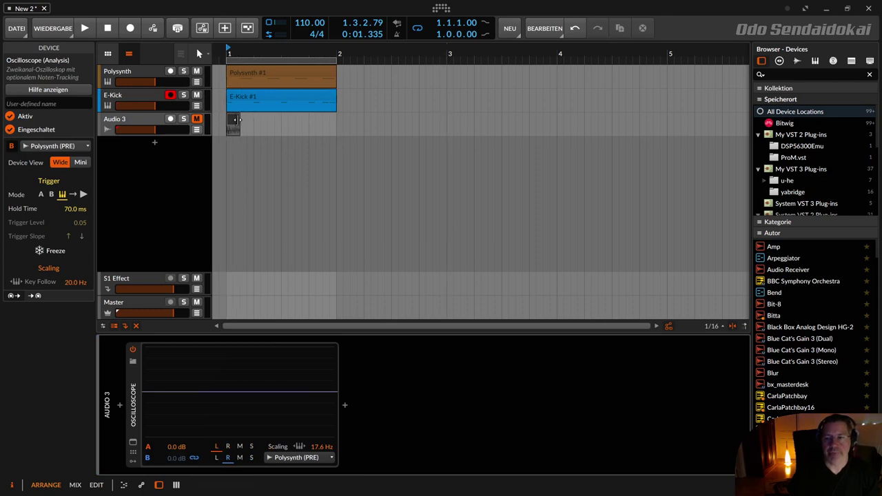
left_click_drag(238, 118, 342, 119)
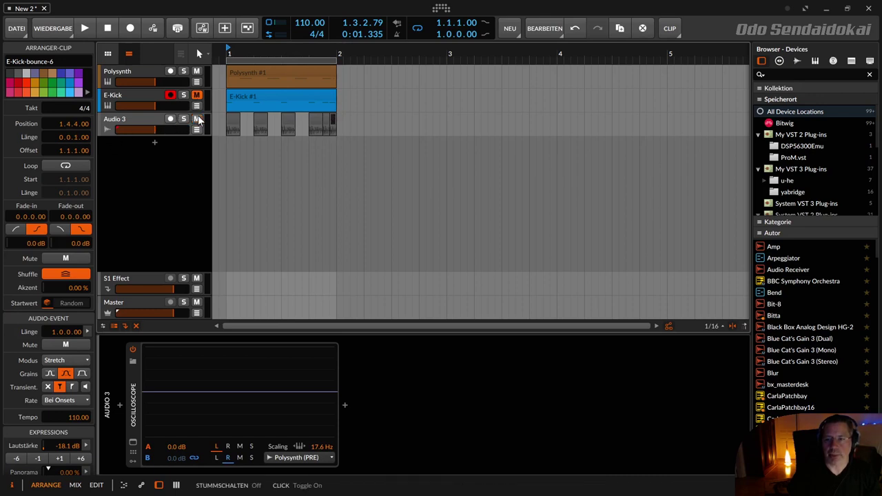
key("space")
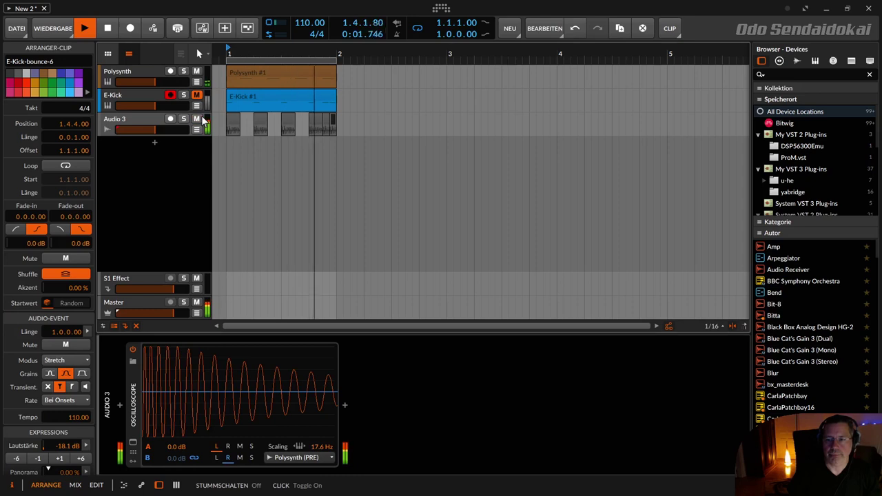
key("space")
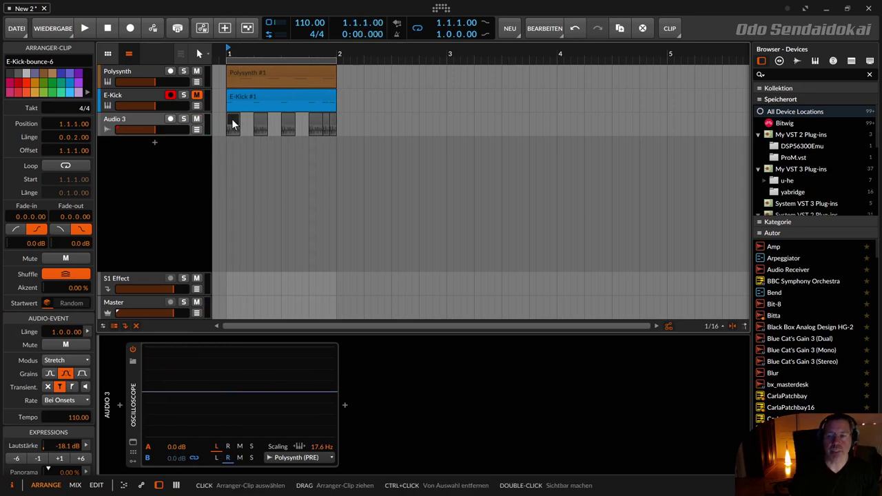
Bounce the first short kick clip on Audio 3 in place and open the bounced clip in the detail editor
left_click(236, 96)
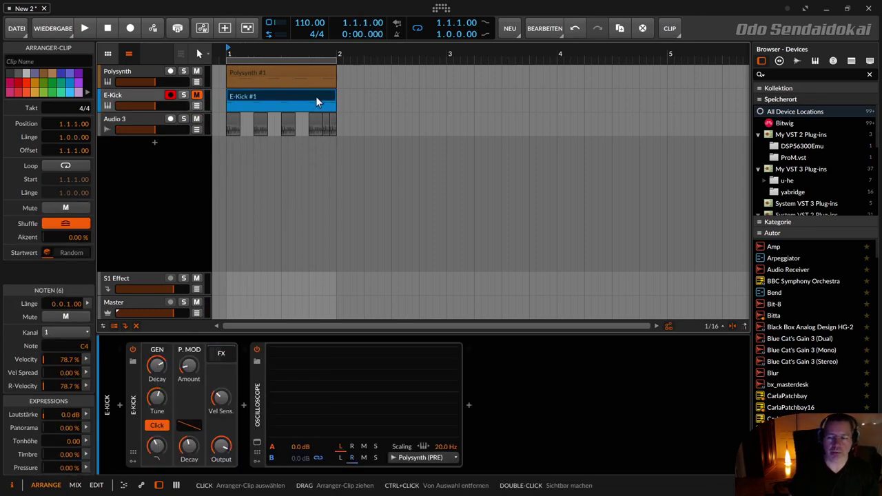
left_click(231, 121)
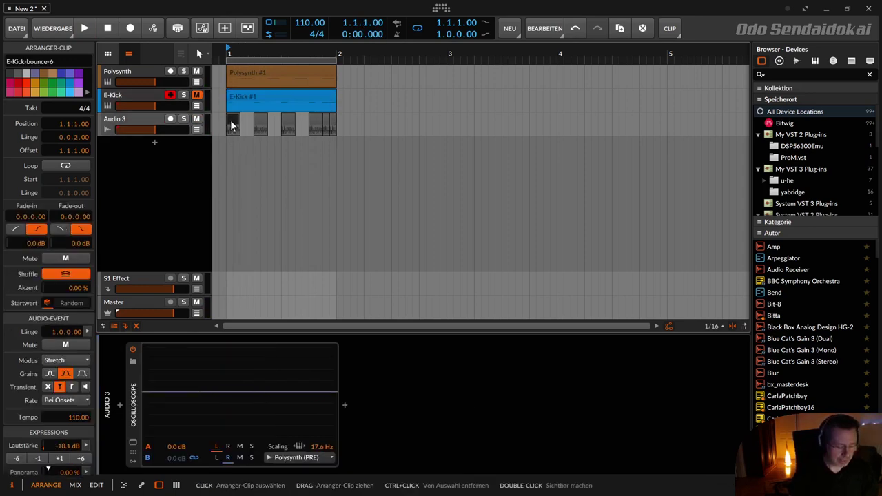
right_click(235, 120)
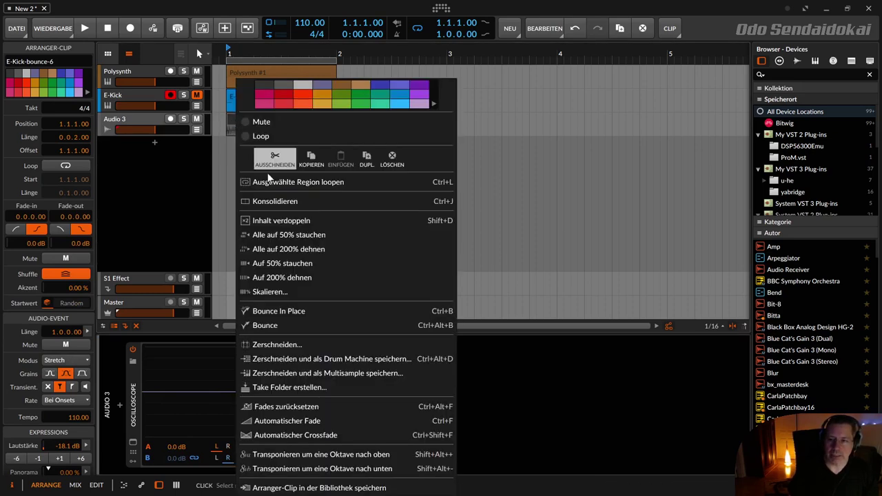
left_click(317, 311)
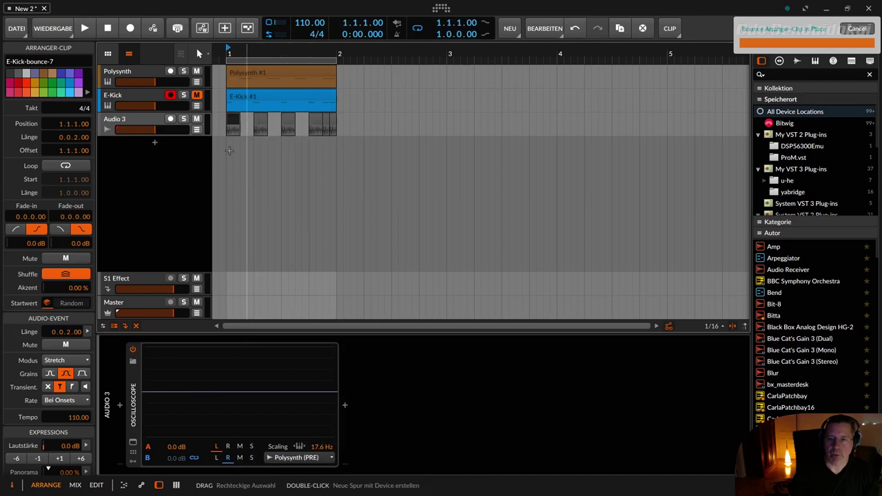
key("e")
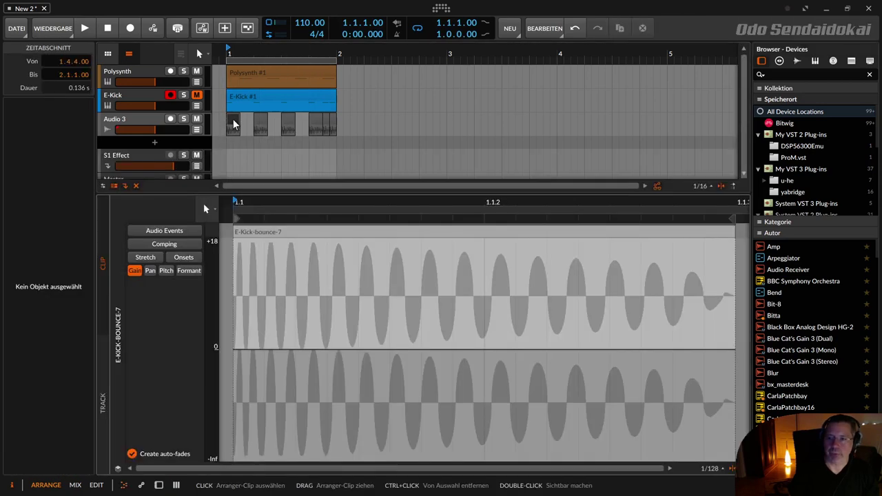
left_click(233, 121)
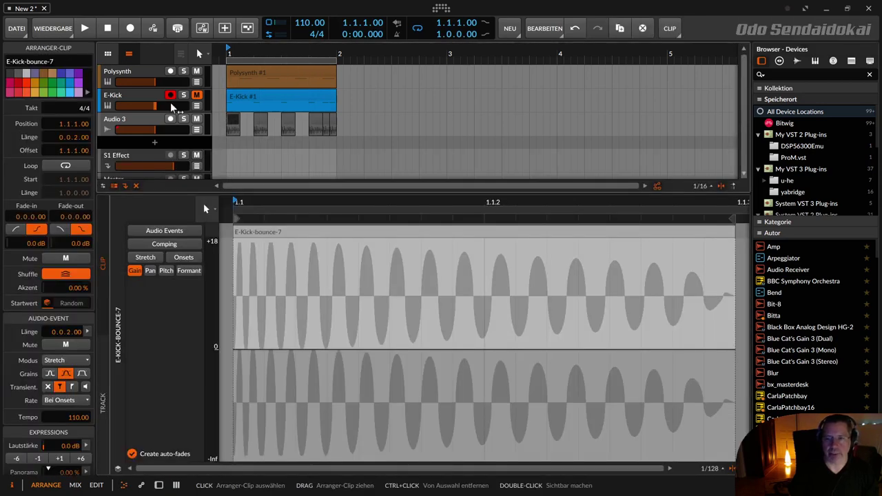
Insert an Instrument Selector in front of the E-Kick device on the E-Kick track
left_click(138, 98)
key("d")
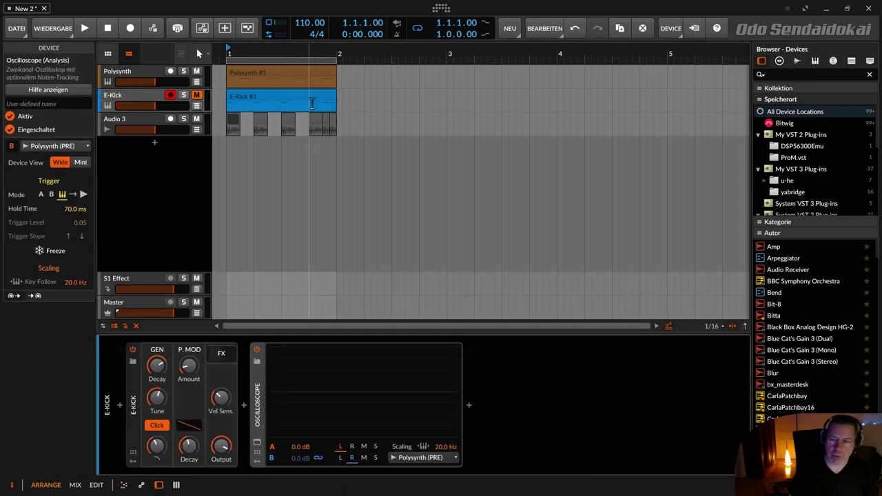
left_click(121, 407)
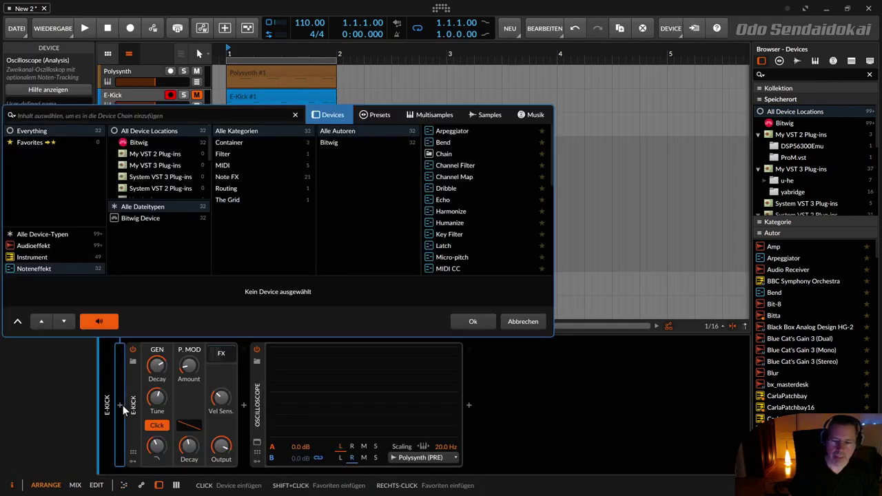
type("instrum")
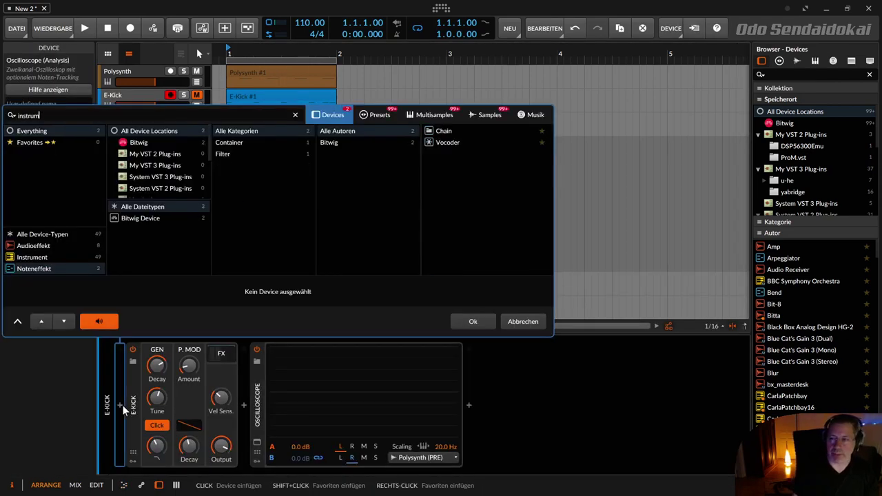
left_click(32, 257)
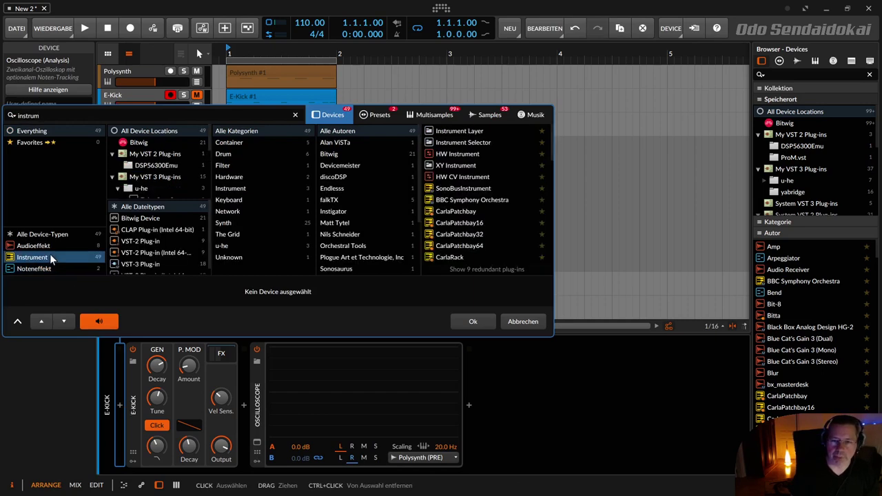
left_click(465, 143)
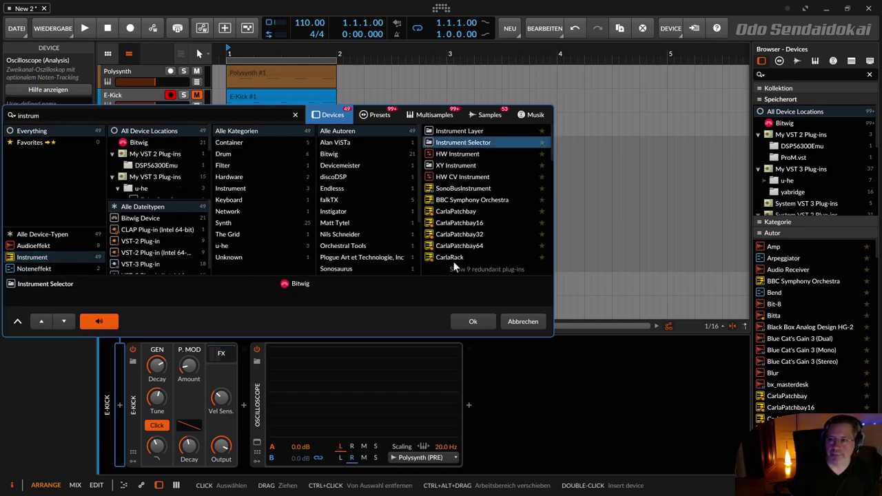
left_click(472, 320)
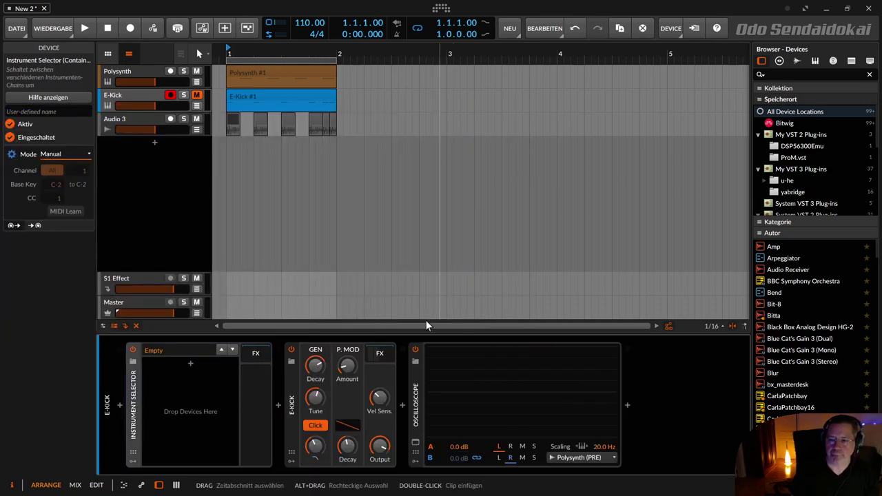
Move the E-Kick device into the Instrument Selector as a layer and name the selector "Kick Selektor"
left_click(293, 388)
left_click_drag(207, 386, 206, 384)
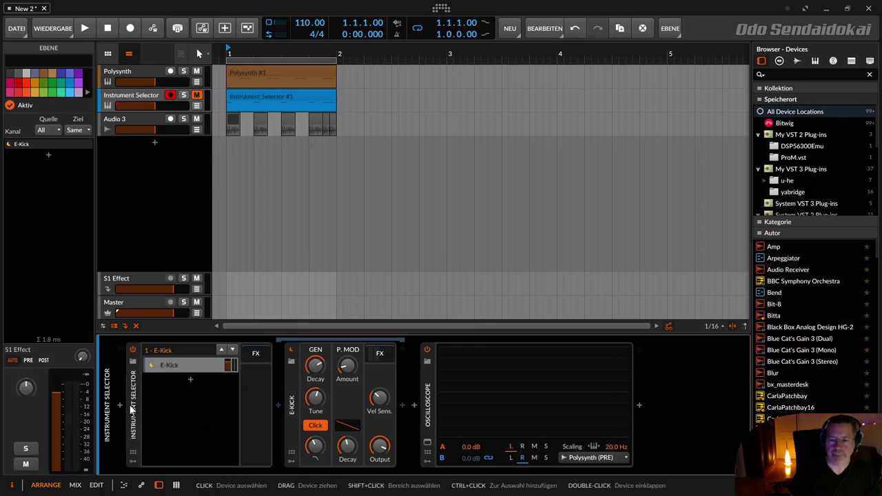
left_click(55, 112)
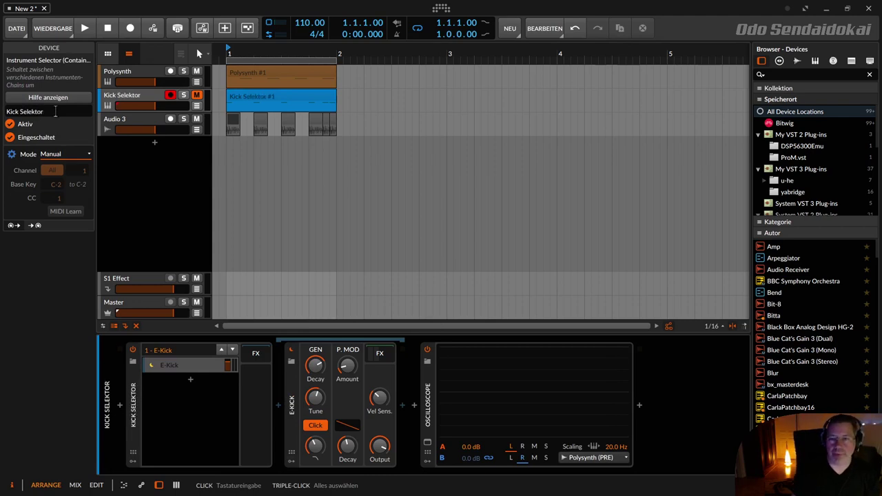
left_click(124, 92)
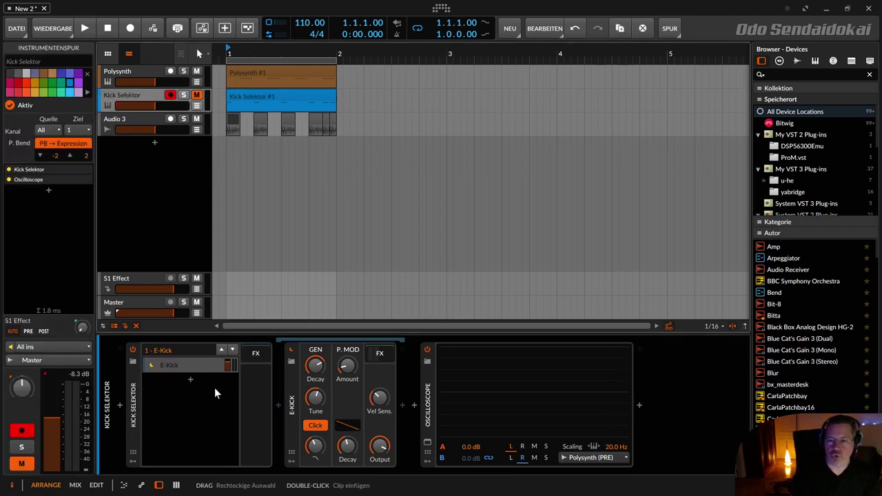
Add a Sampler as a second layer in the Kick Selektor
left_click(190, 380)
type("sampler")
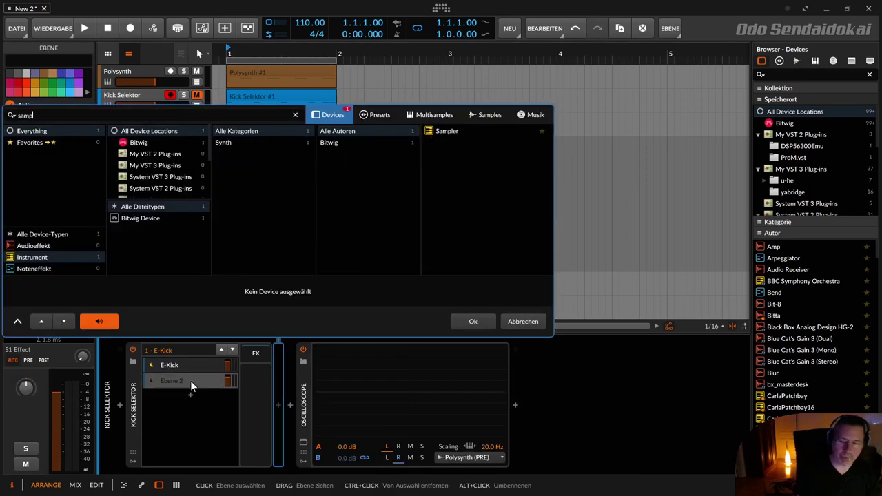
key("Return")
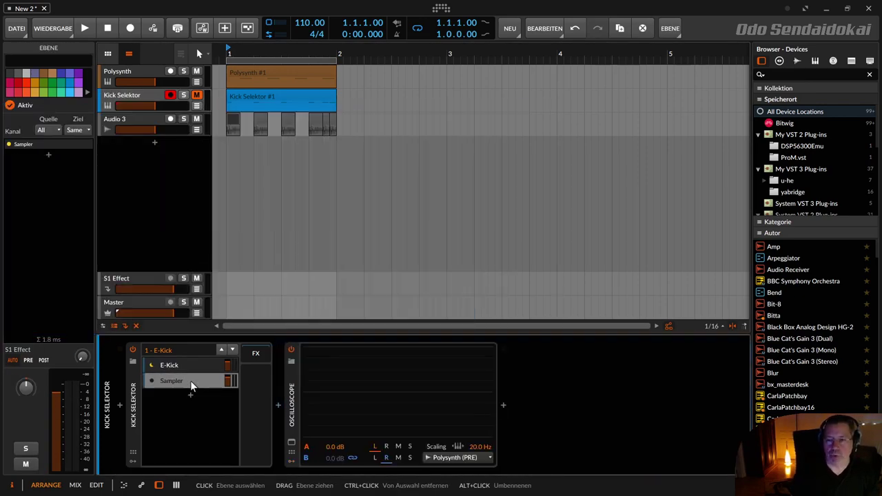
Load the first bounced kick clip of Audio 3 into the new Sampler
left_click(234, 119)
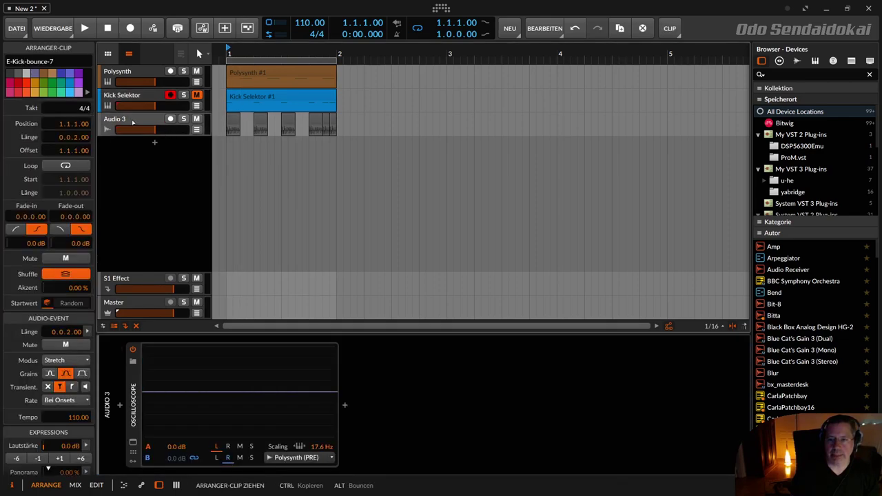
left_click(133, 122)
left_click(138, 100)
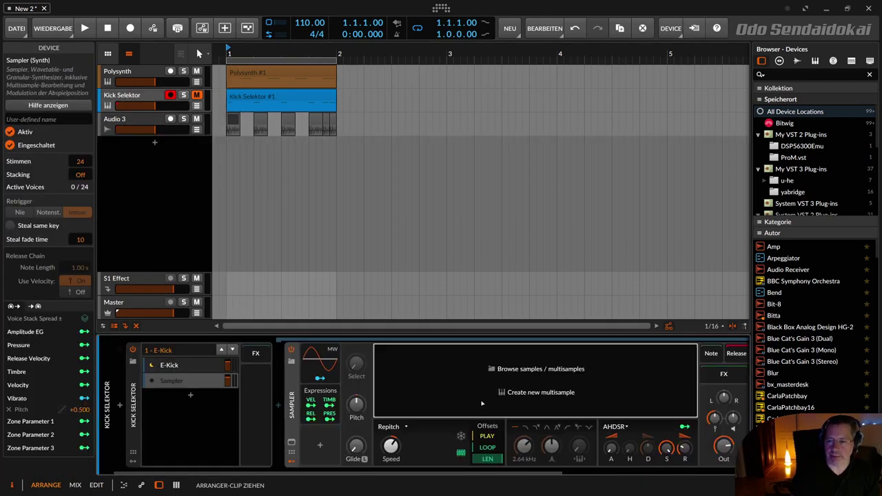
left_click_drag(482, 404, 482, 400)
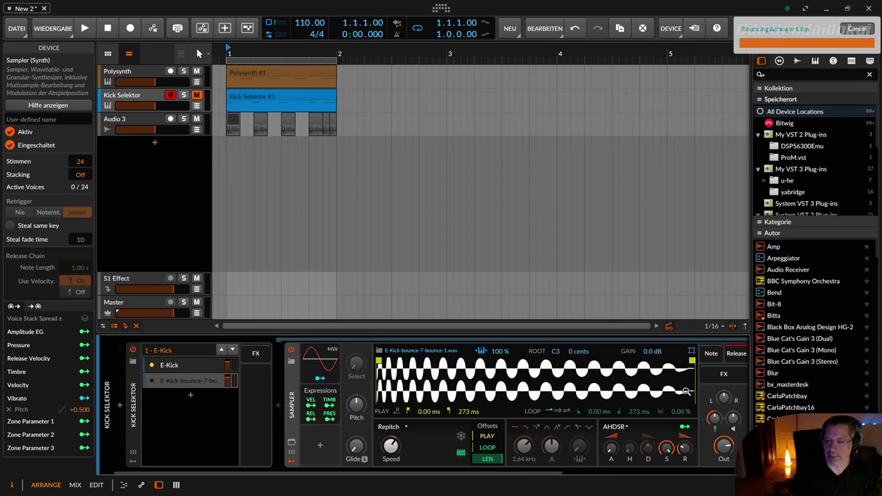
Set the Sampler's key tracking to 0 % and its envelope mode to Shot
left_click(483, 352)
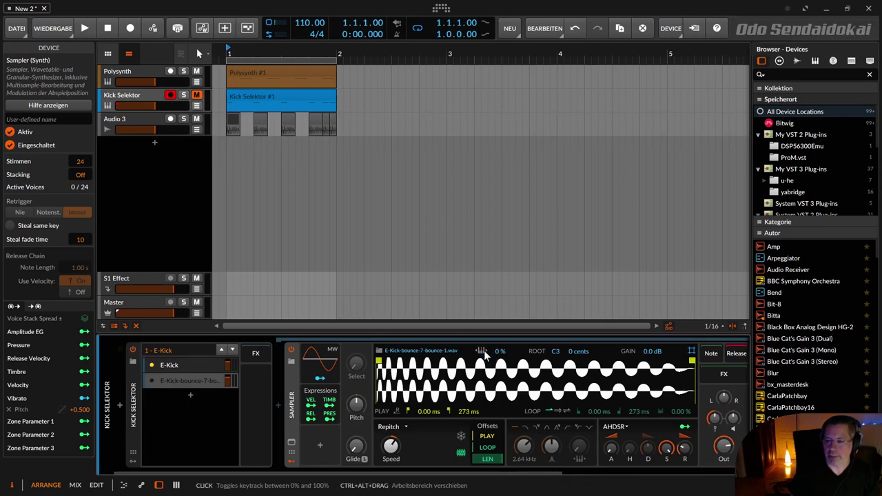
left_click(616, 427)
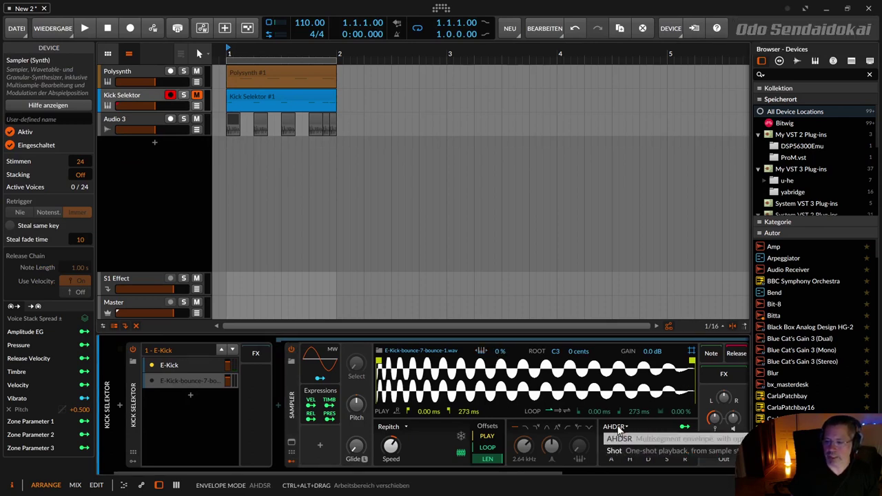
left_click(629, 453)
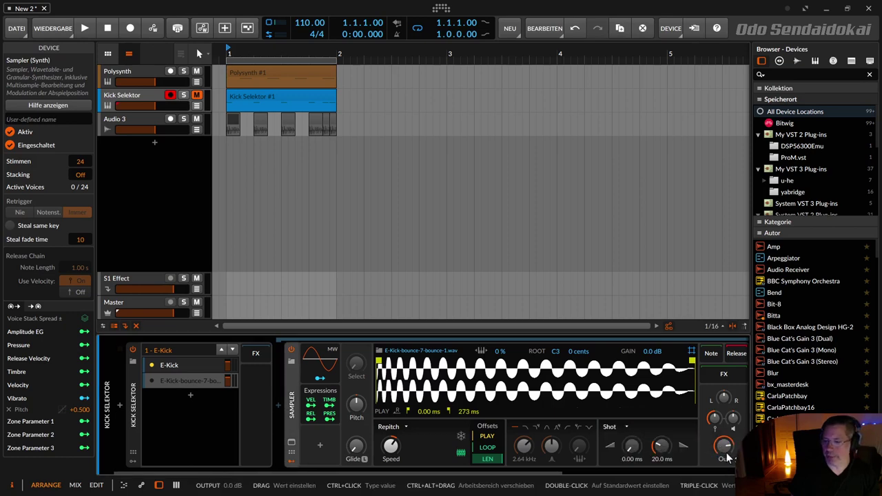
left_click_drag(729, 458, 724, 413)
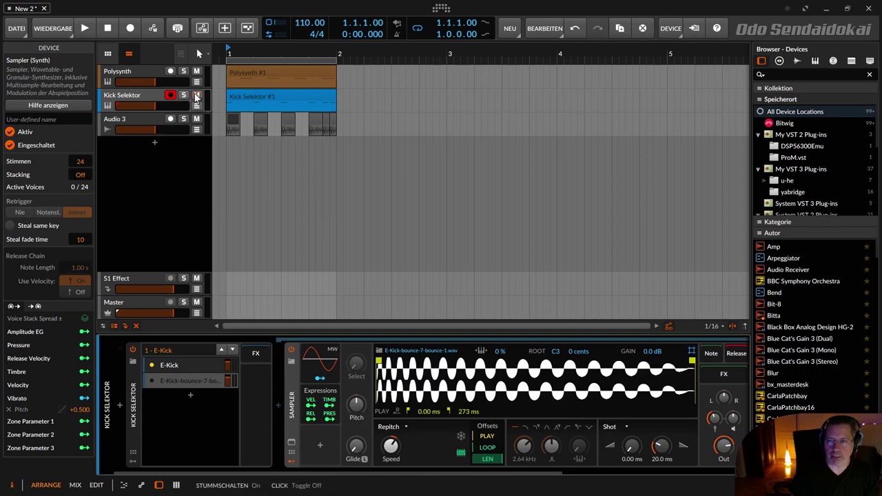
Unmute Kick Selektor, mute Audio 3, and start playback with the E-Kick layer selected
left_click(144, 96)
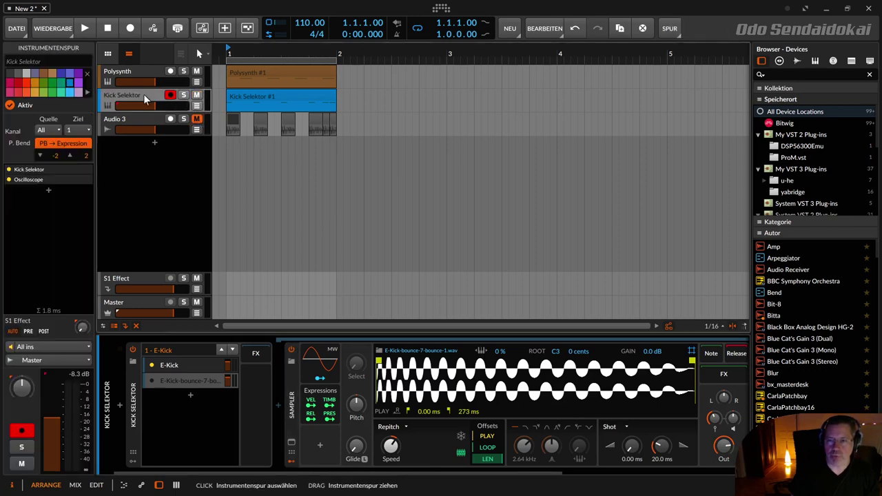
left_click(165, 365)
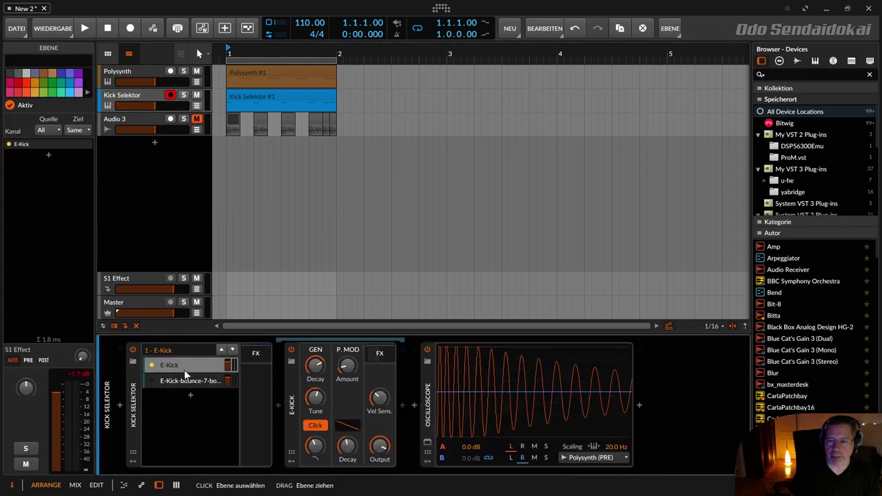
key("space")
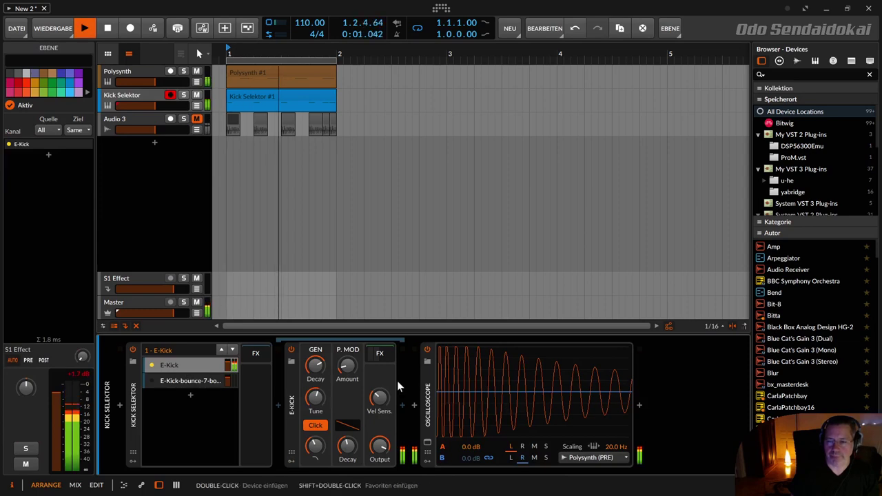
Activate the Sampler layer, set its velocity sensitivity to +8.4 dB, and compare it with the E-Kick layer
left_click(169, 380)
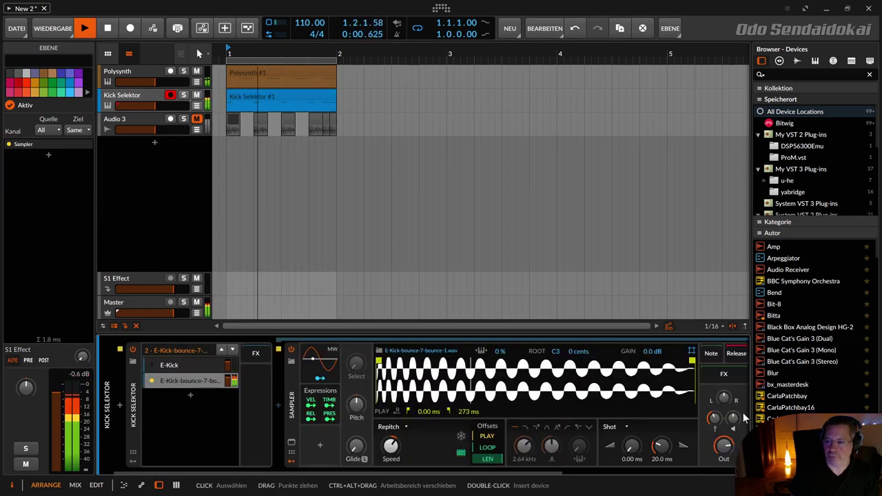
left_click_drag(724, 399, 724, 411)
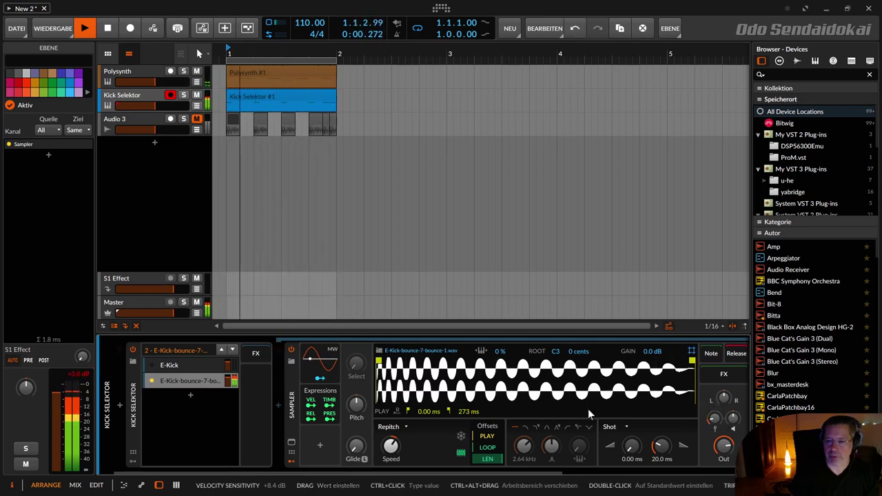
left_click(151, 366)
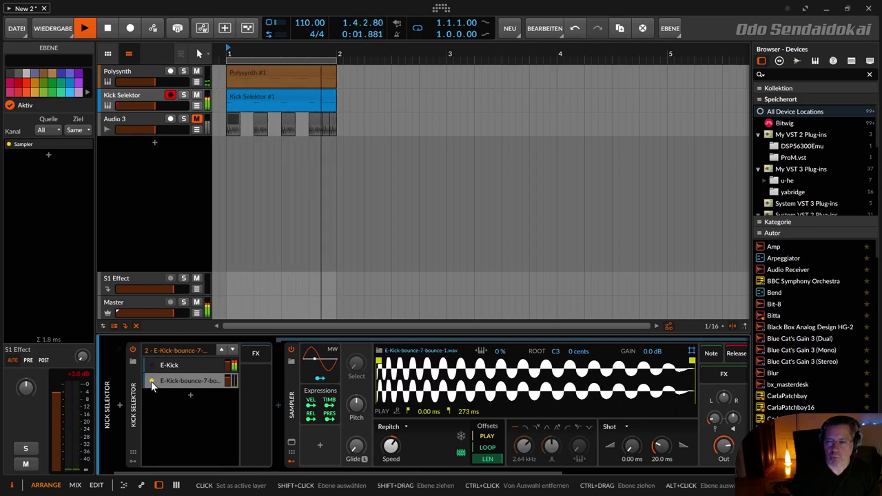
left_click(151, 381)
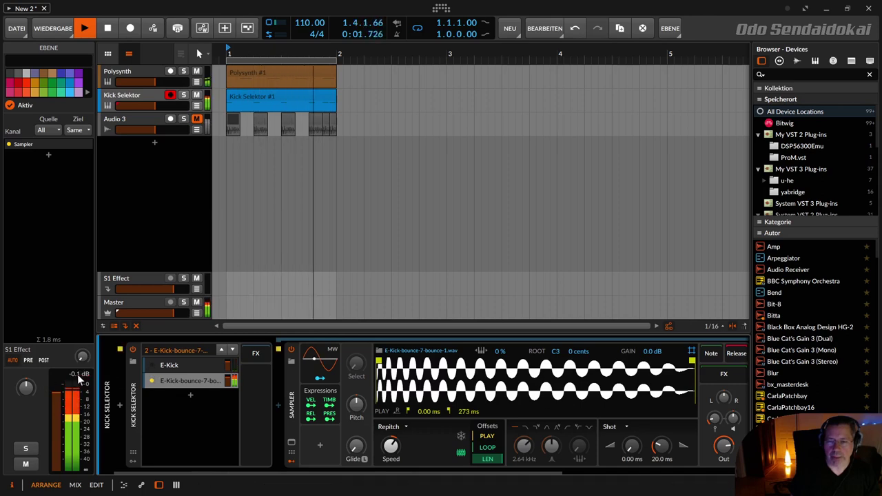
Switch to the E-Kick layer and back, and raise the Sampler's output slightly to match the levels
left_click(154, 365)
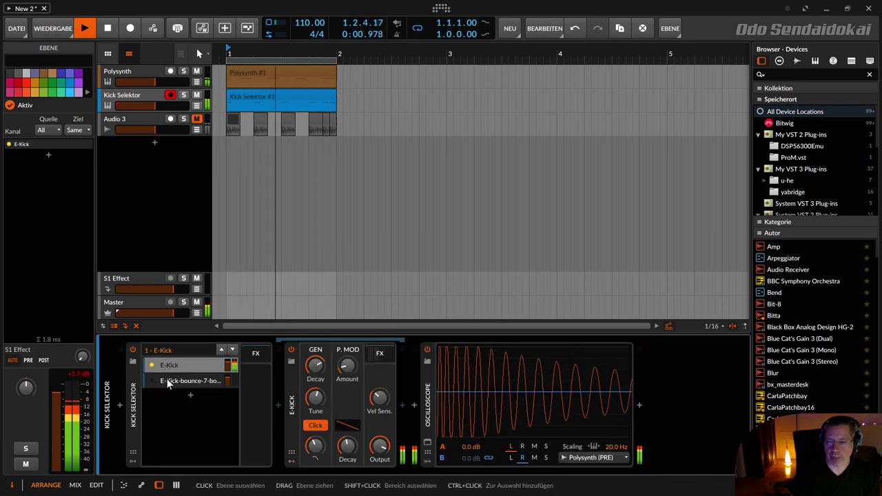
left_click(149, 380)
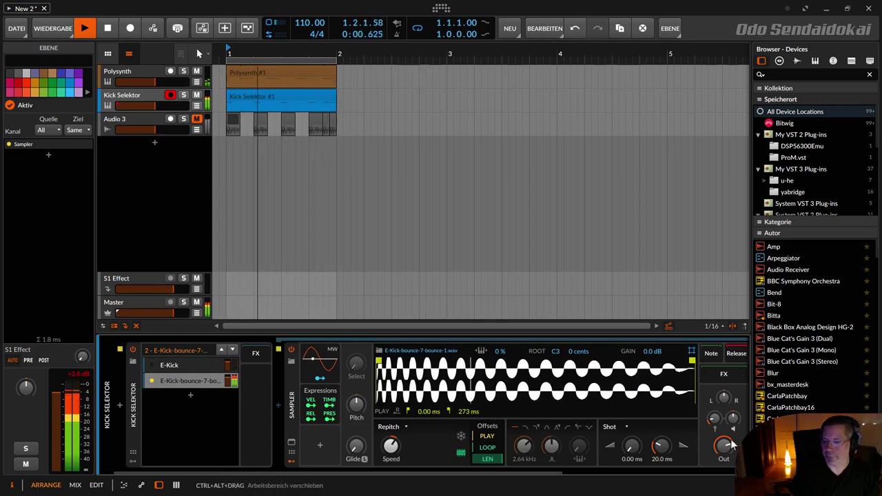
left_click_drag(733, 443, 732, 439)
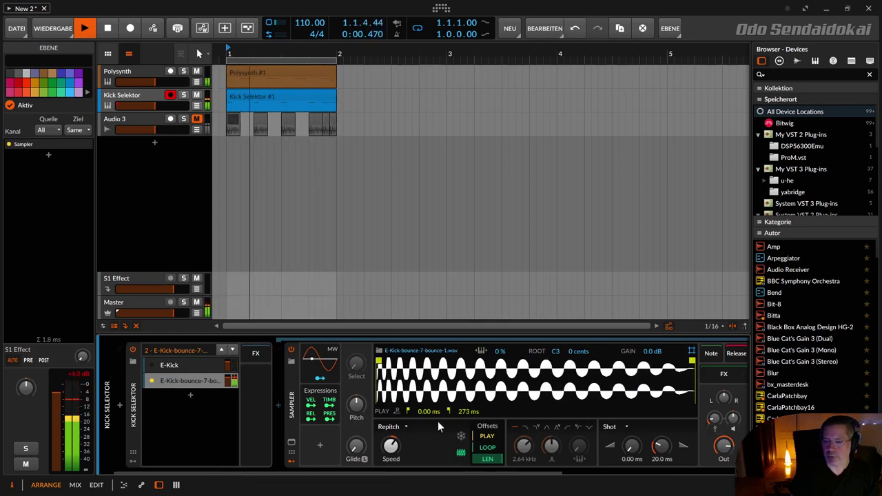
Compare both kick layers once more during playback, stop on the E-Kick layer
left_click(152, 367)
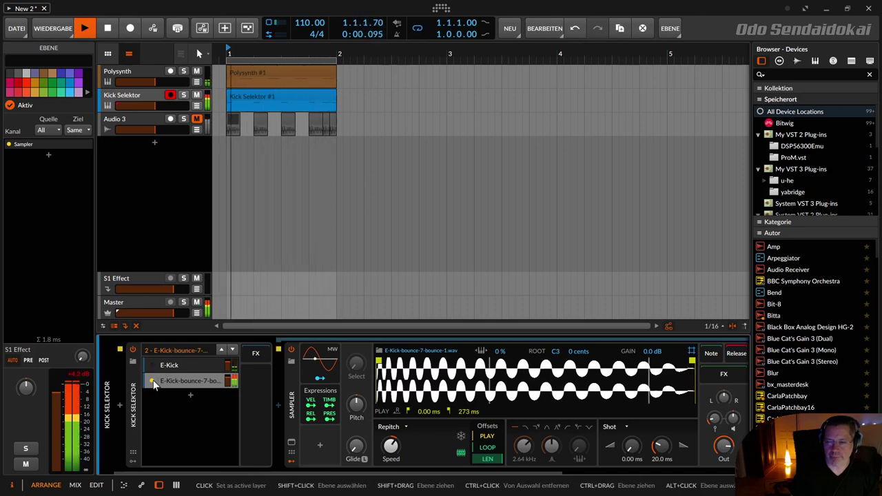
left_click(151, 368)
key("space")
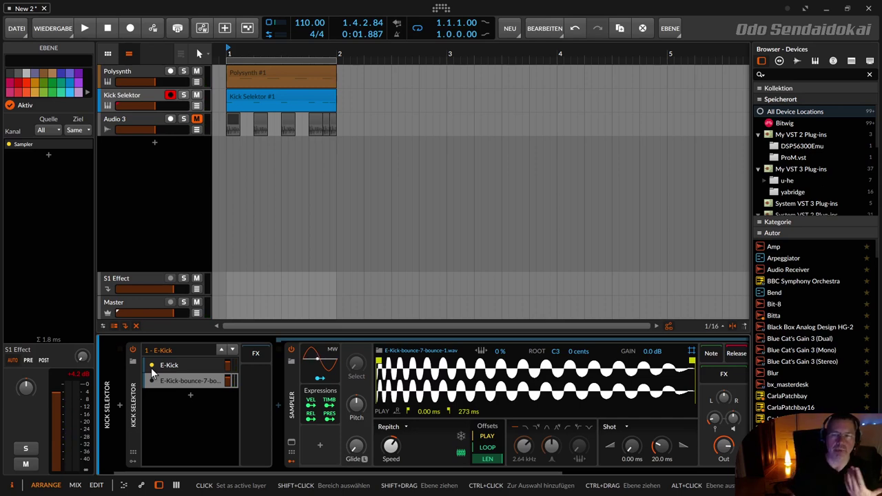
Examine the waveforms of the first two Audio 3 kick clips and the second clip's gain curve in the detail editor
double_click(233, 120)
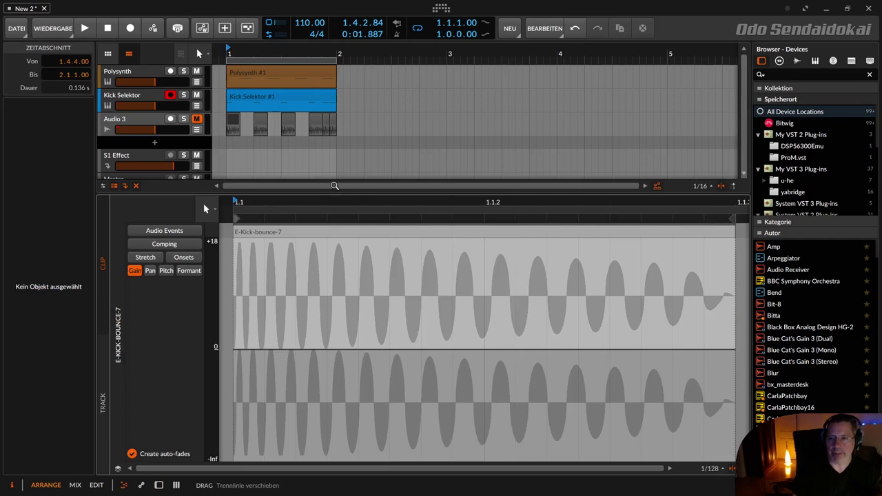
left_click(263, 119)
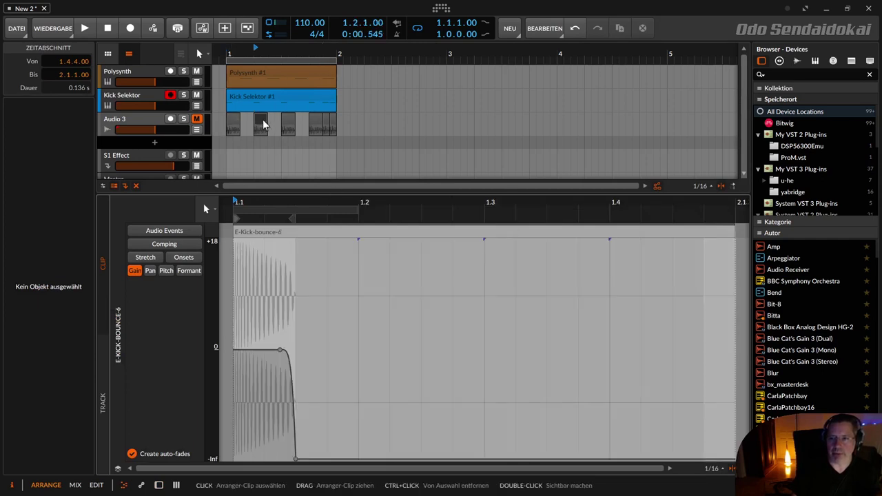
left_click_drag(271, 203, 271, 236)
left_click_drag(205, 209, 204, 209)
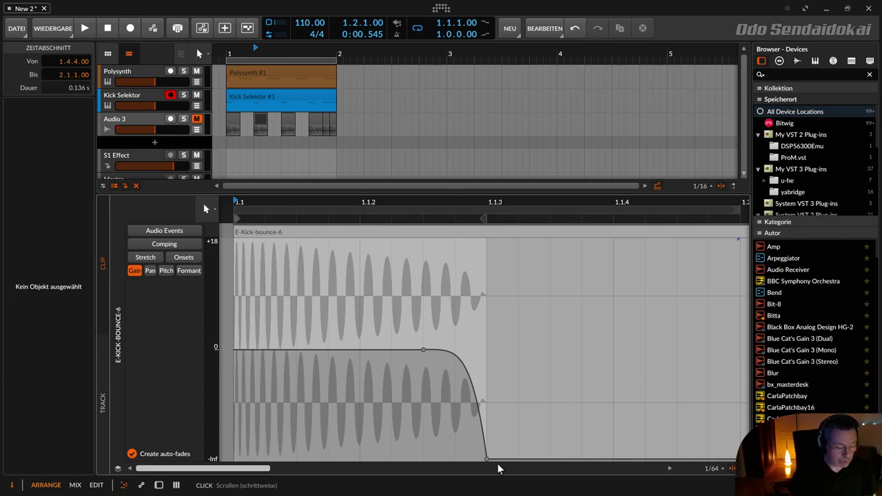
Return to the Kick Selektor's devices and inspect the FX chain inside the E-Kick device
key("d")
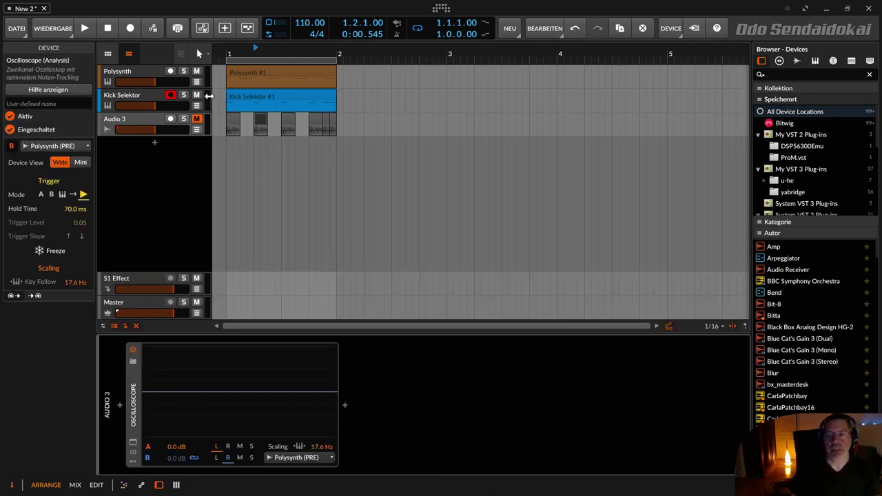
left_click(142, 96)
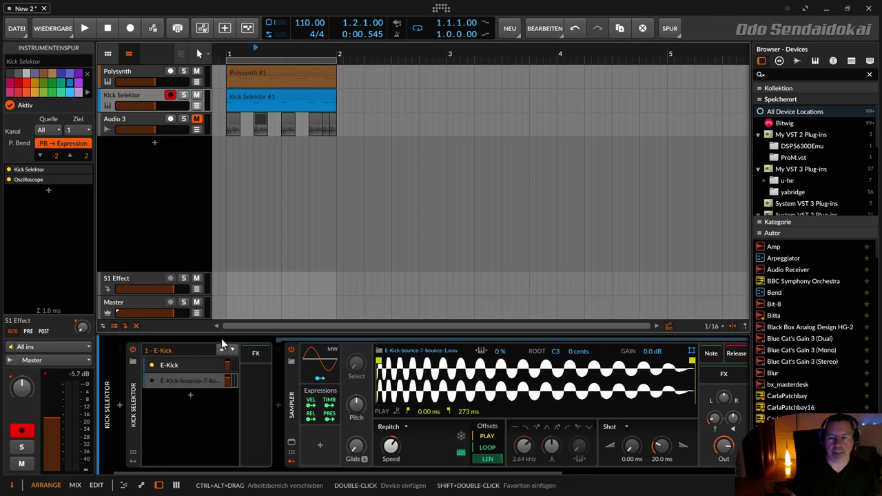
left_click(196, 366)
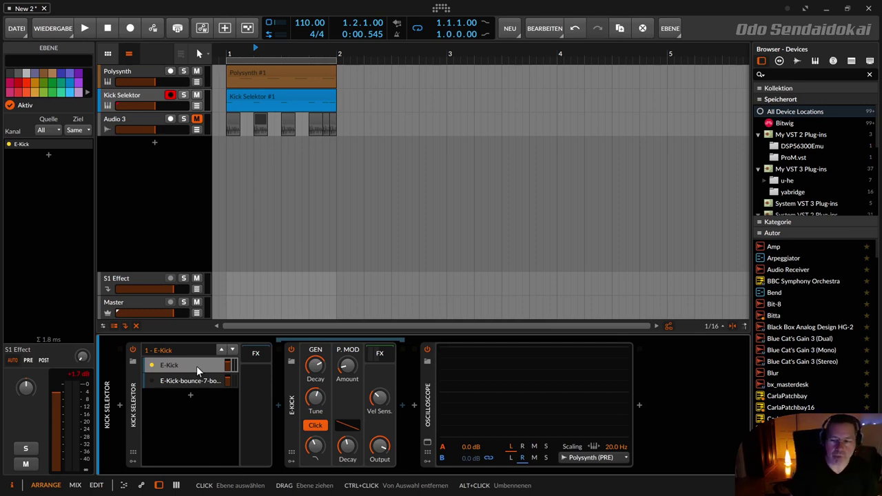
left_click(381, 354)
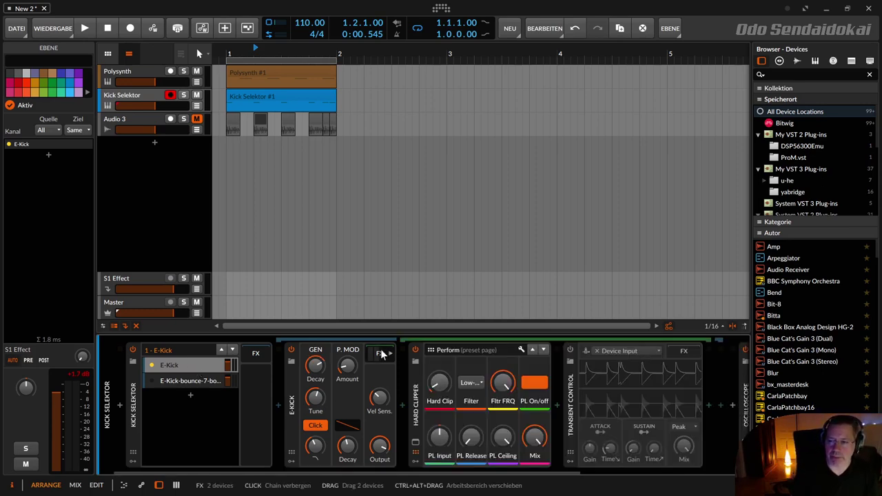
left_click(381, 354)
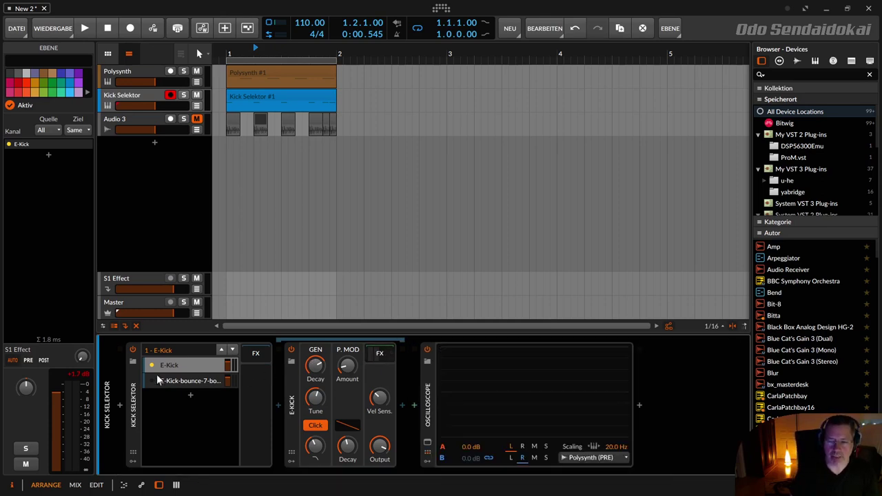
Make the bounced Sampler layer the active one and deactivate the E-Kick layer
left_click(173, 383)
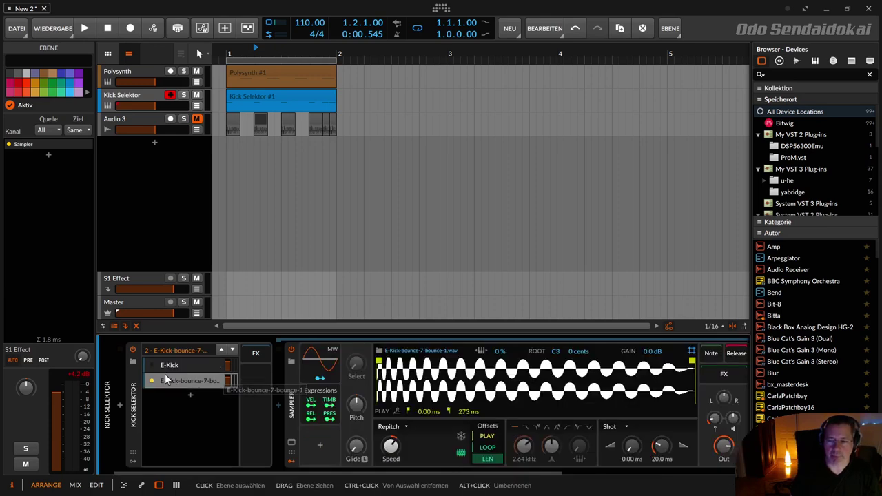
right_click(170, 369)
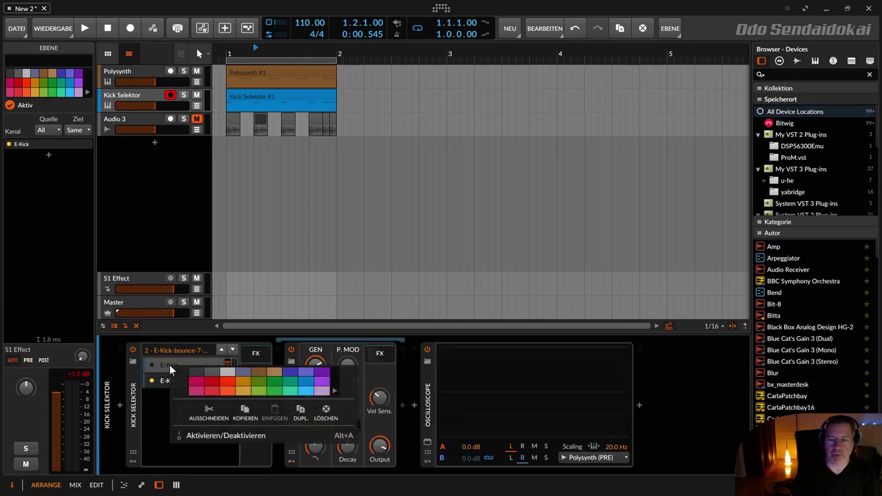
left_click(200, 436)
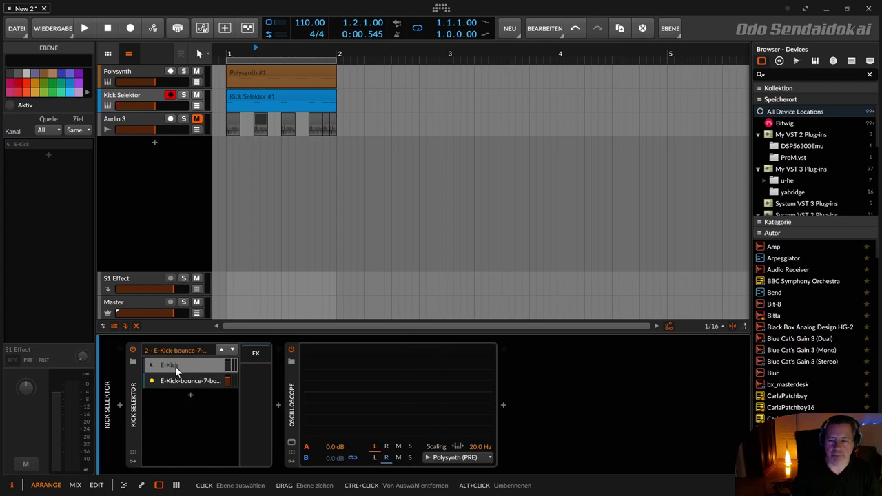
Show and collapse the Sampler layer's device chain, and select the Kick Selektor clip in the arrangement
left_click(175, 378)
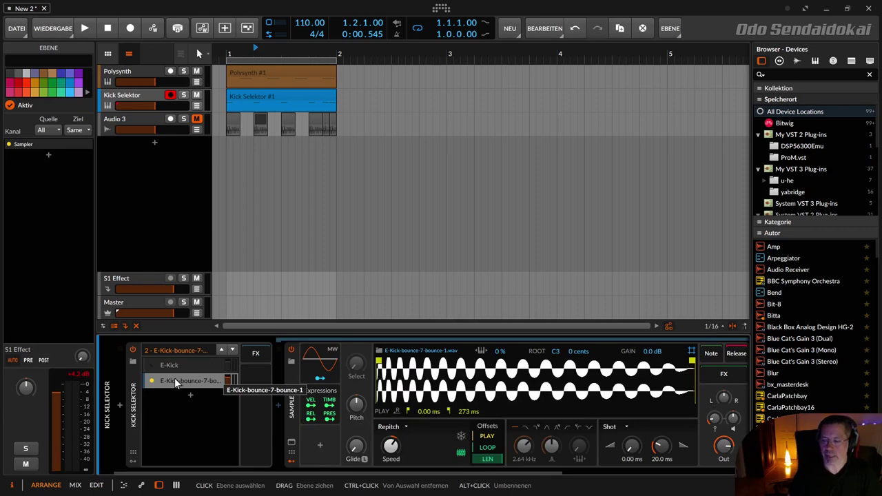
left_click(174, 378)
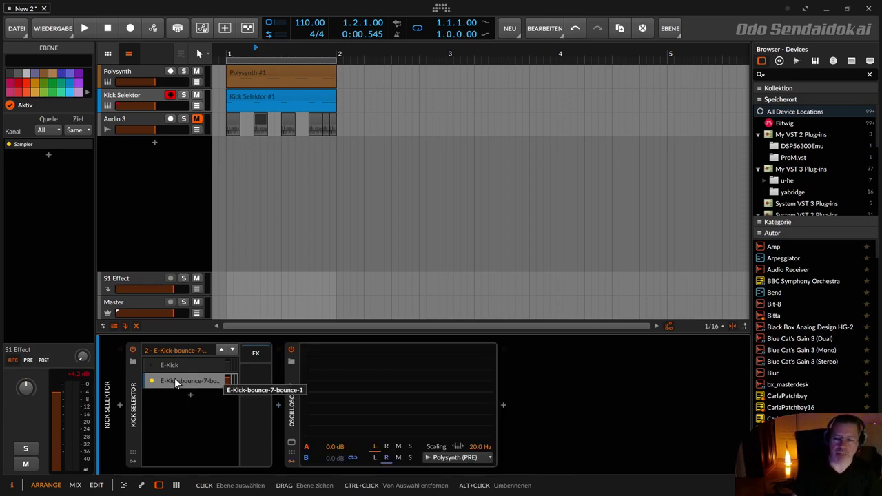
left_click(264, 99)
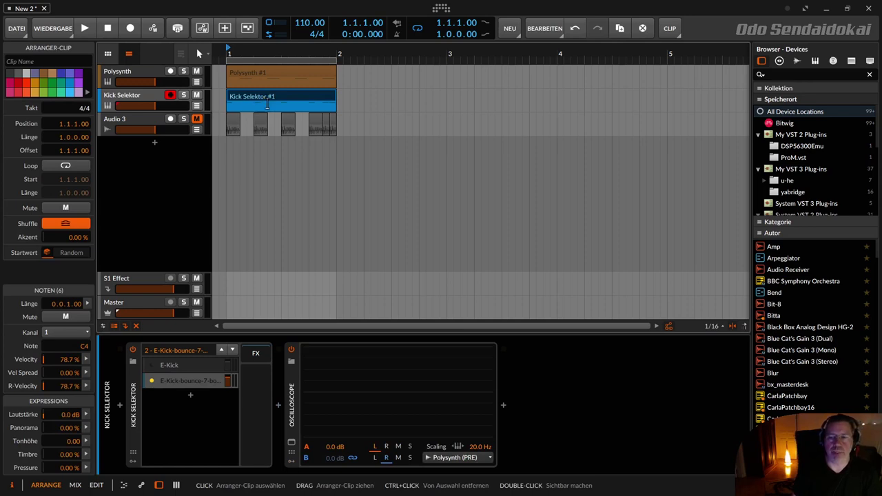
Inspect individual kick clips on the Audio 3 track, including the short one at the bar's end
left_click(234, 118)
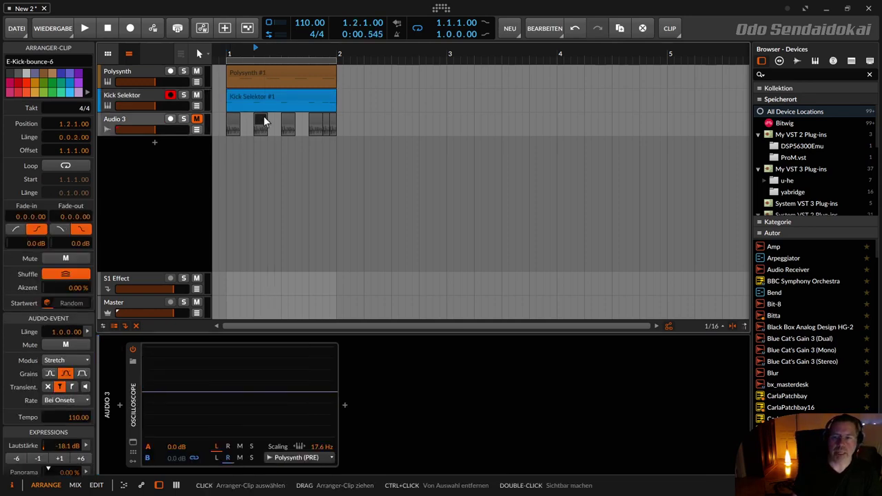
left_click(315, 119)
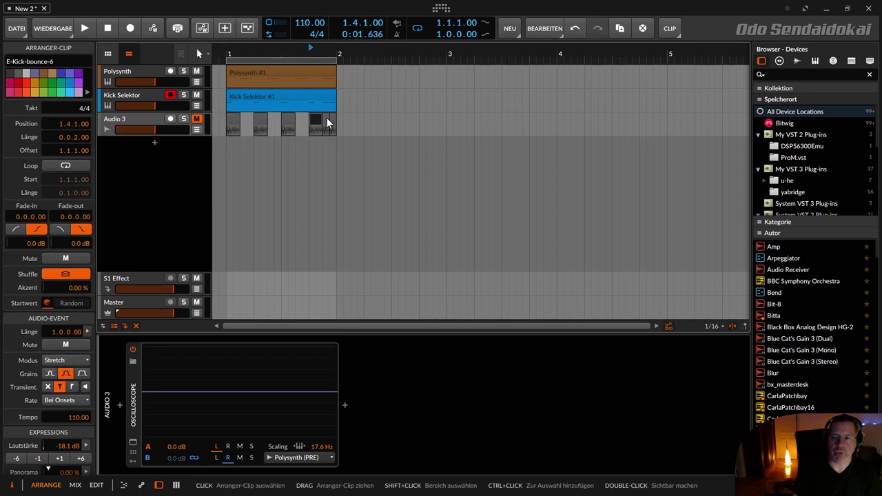
left_click_drag(330, 118, 334, 119)
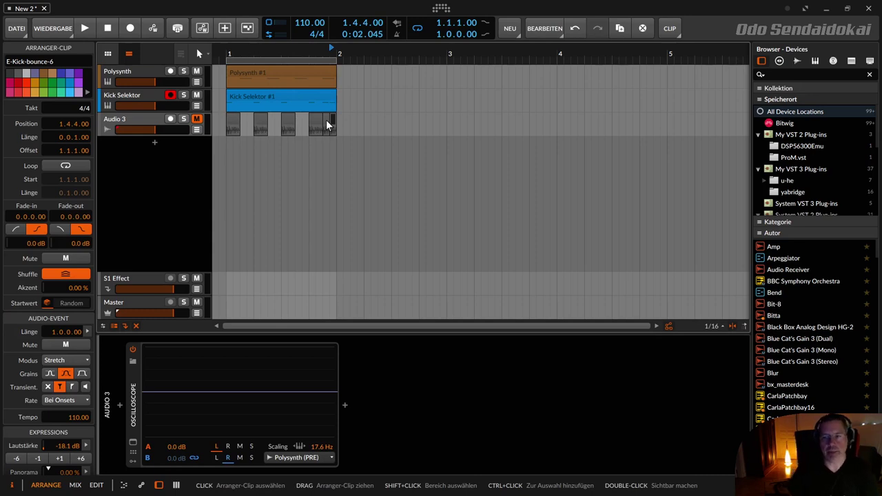
Return to the Kick Selektor's devices and view the note effects available for insertion ahead of the selector
left_click(304, 98)
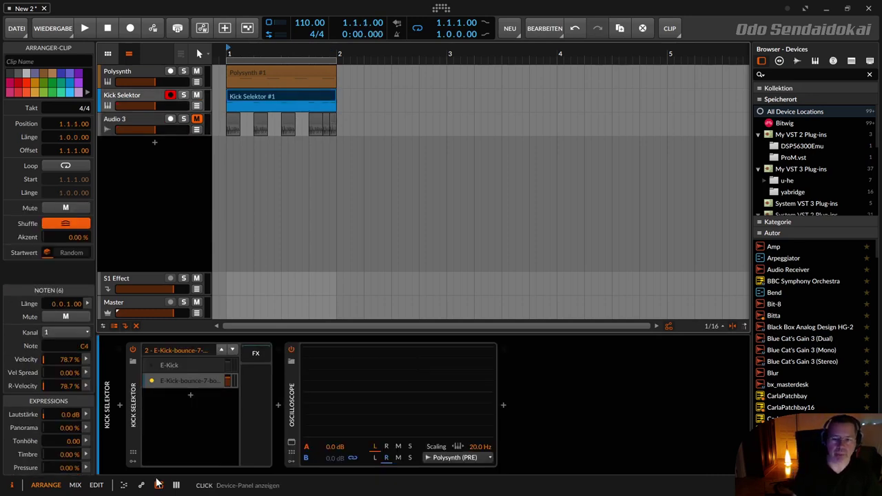
left_click(122, 407)
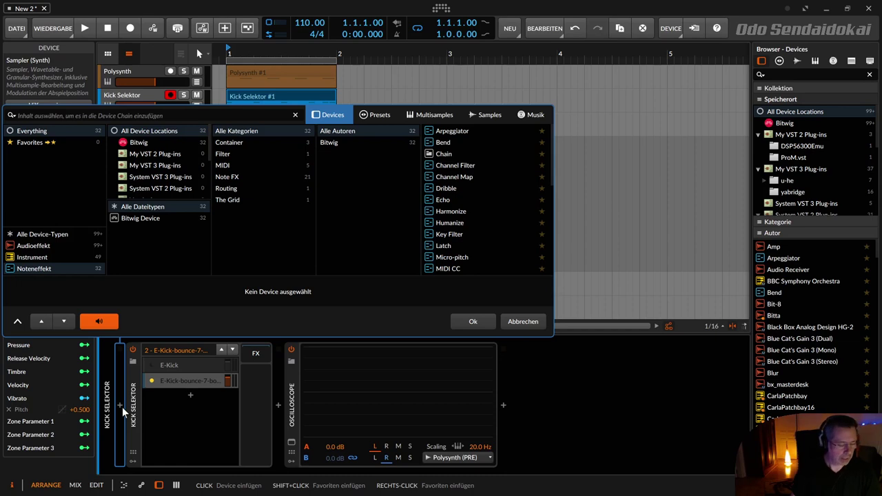
key("Escape")
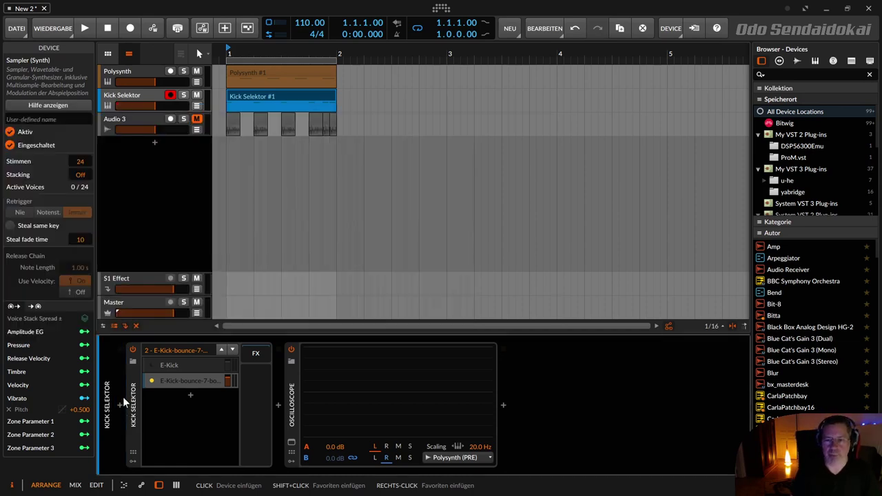
Select the Kick Selektor clip and its track to show the track's settings and devices
left_click(257, 101)
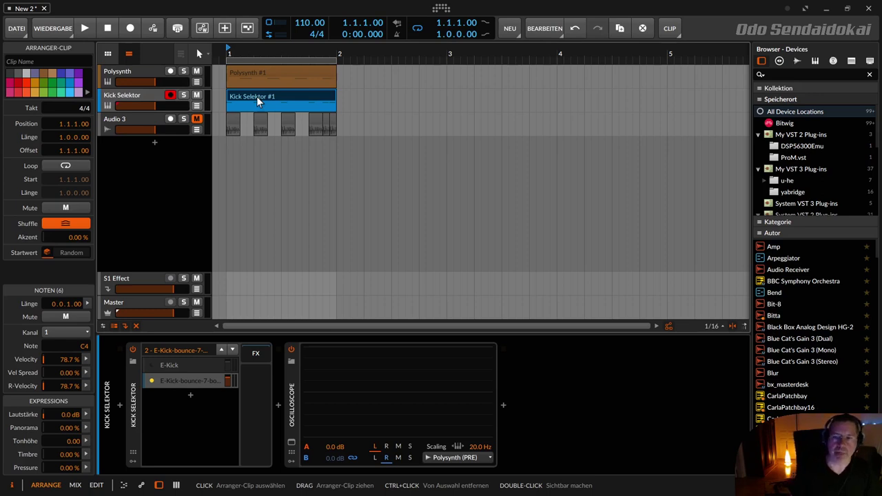
left_click(117, 98)
left_click(248, 97)
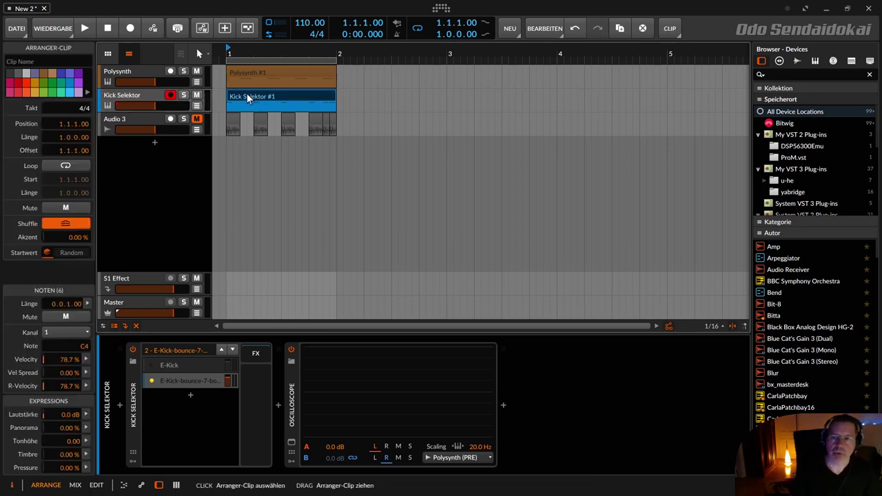
left_click(172, 102)
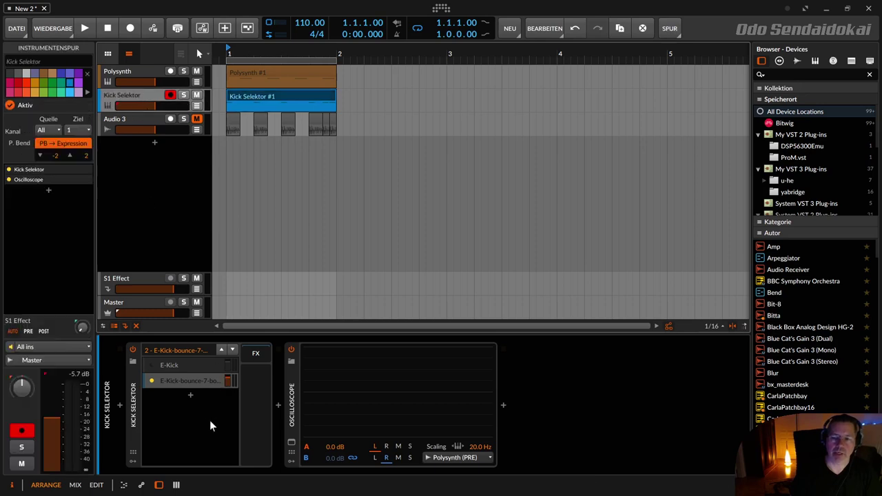